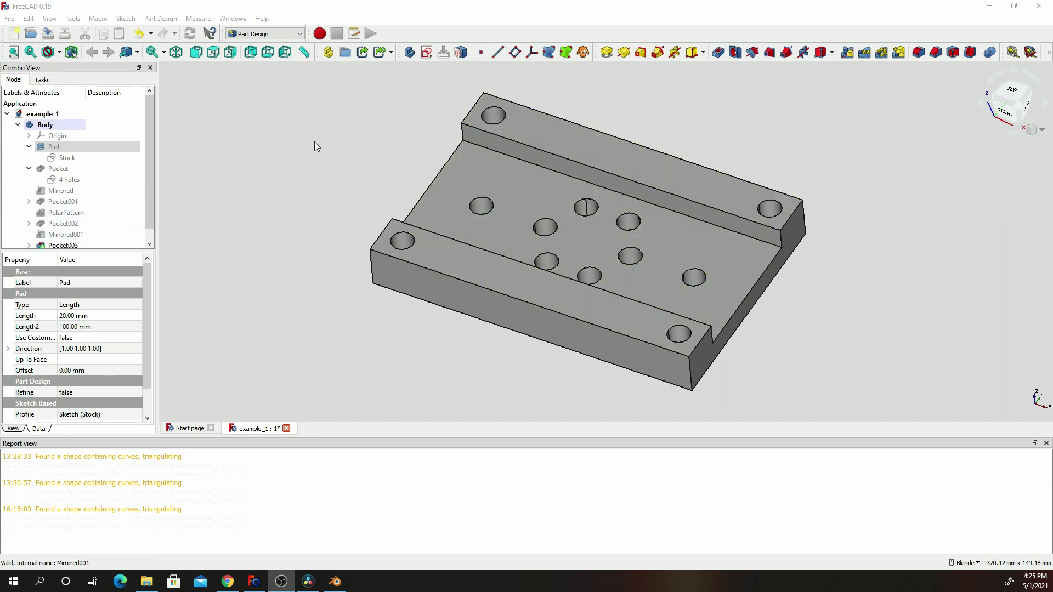
Export the Body as example_1-Body in Wavefront OBJ format to the CNC_Tutorial\Examples folder, replacing the existing file
click(51, 126)
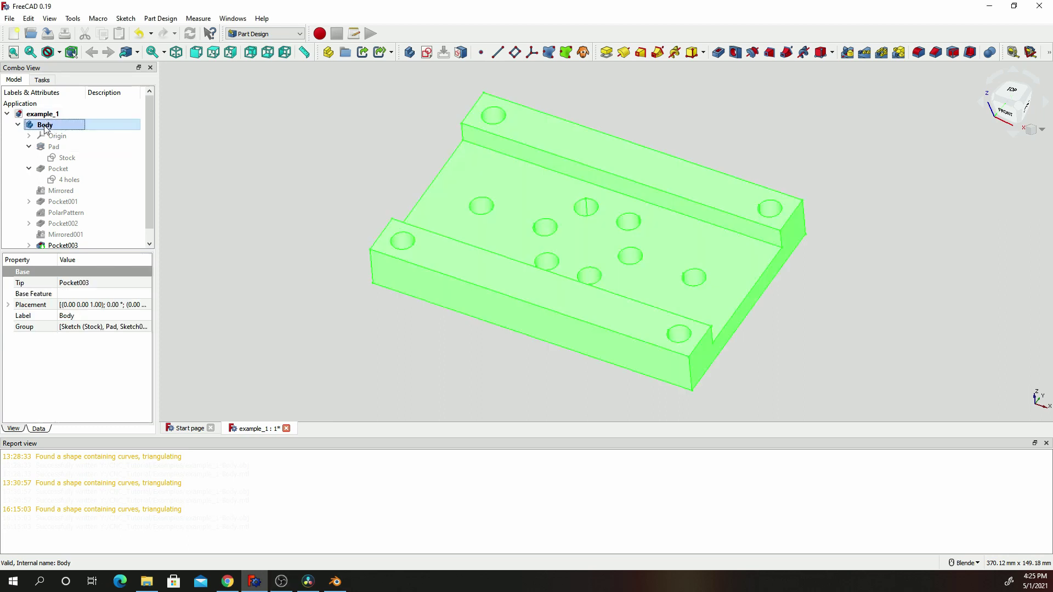
click(15, 20)
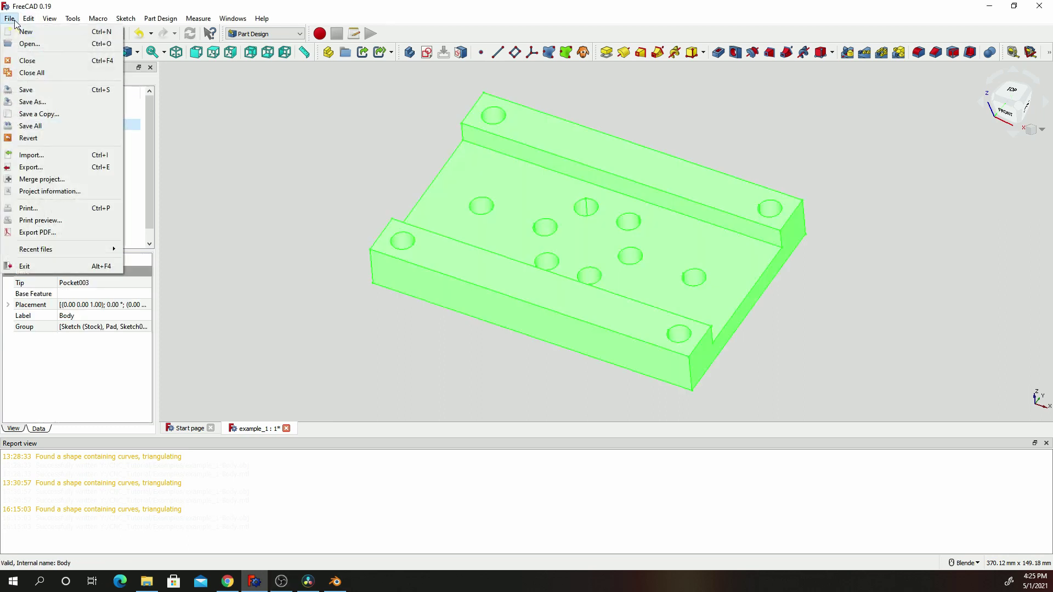
click(34, 167)
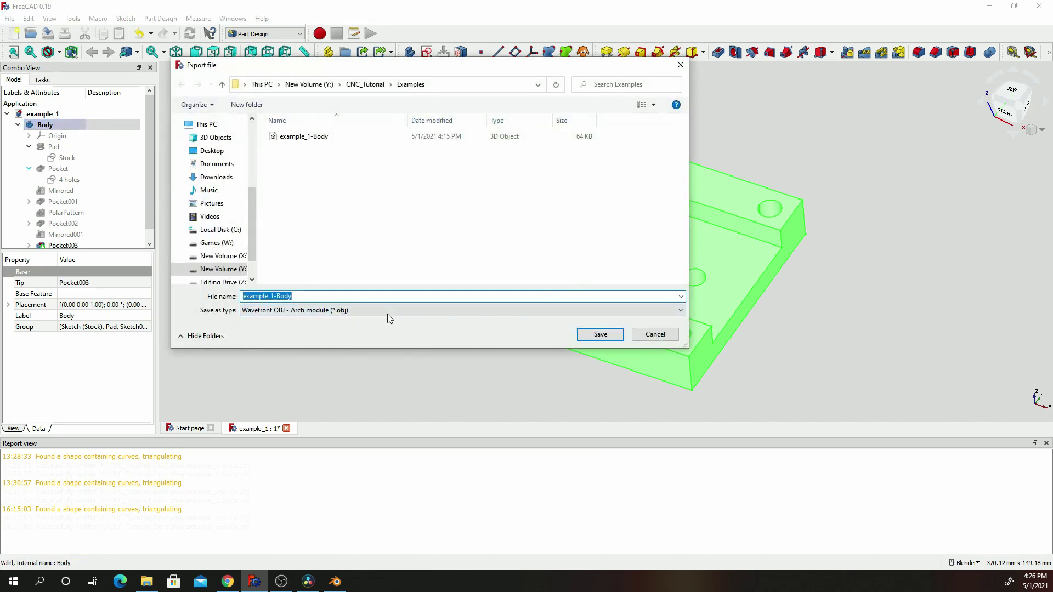
click(599, 333)
key(y)
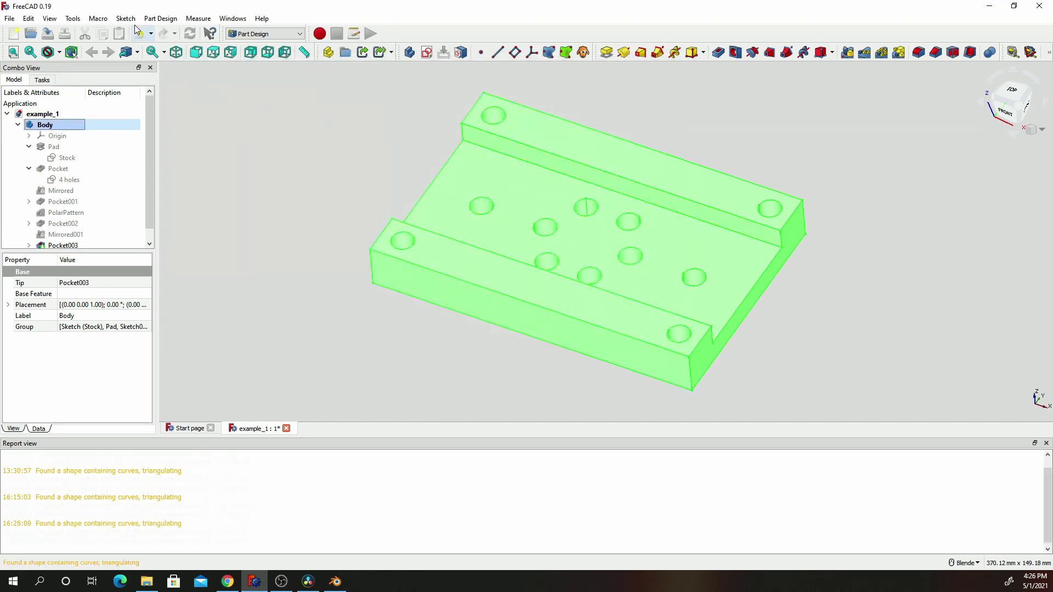
Switch to Blender and delete the default cube and camera from the new scene
click(989, 7)
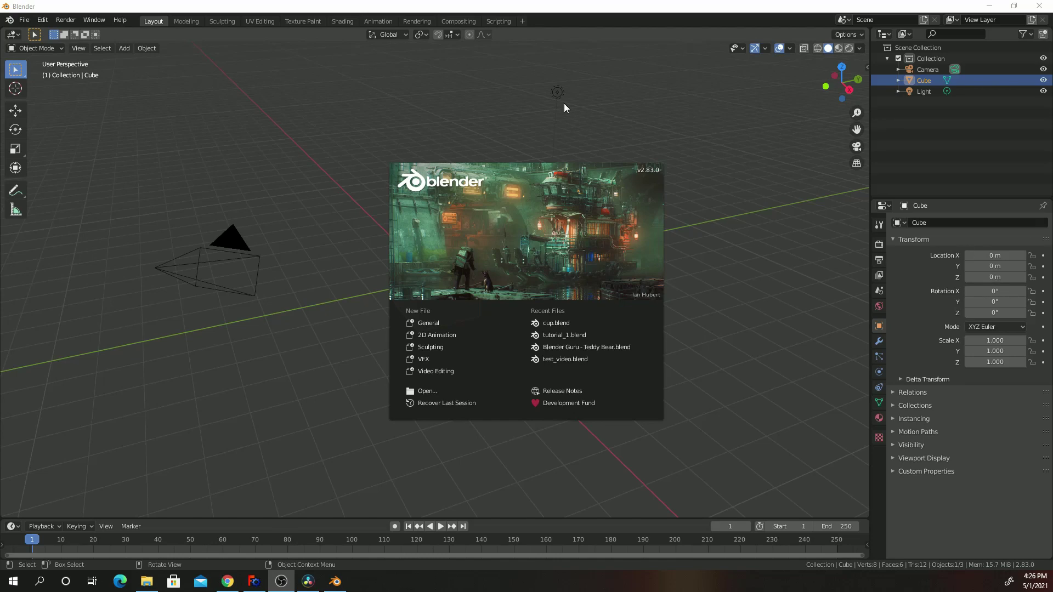
click(721, 204)
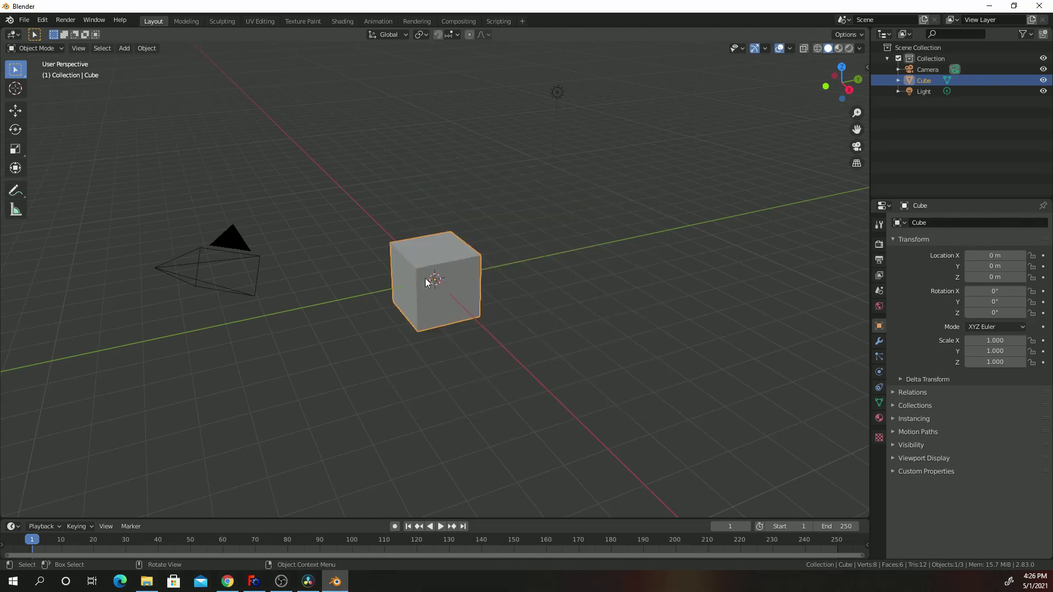
click(502, 288)
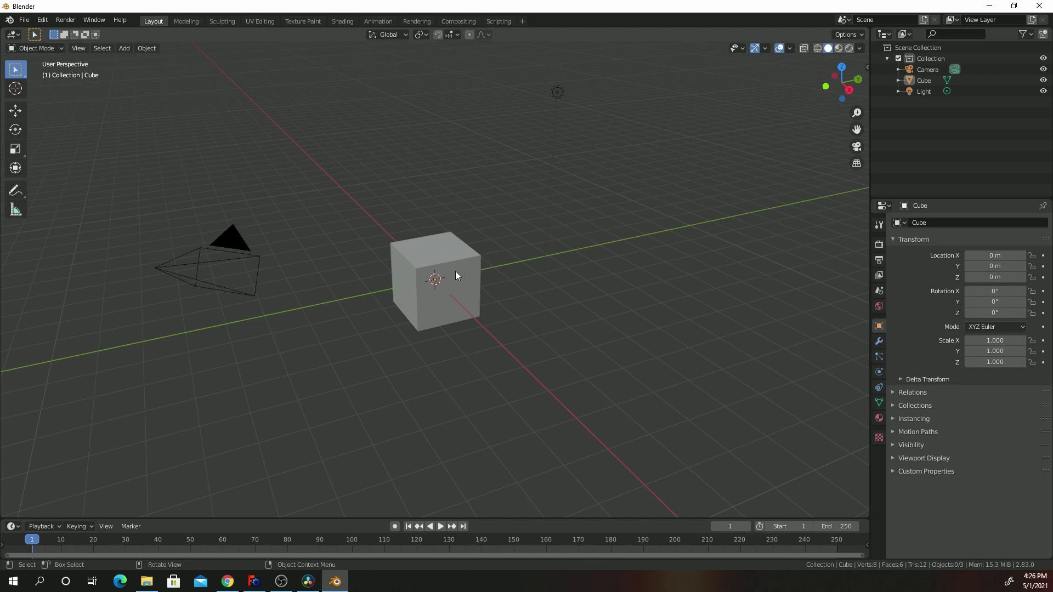
click(443, 266)
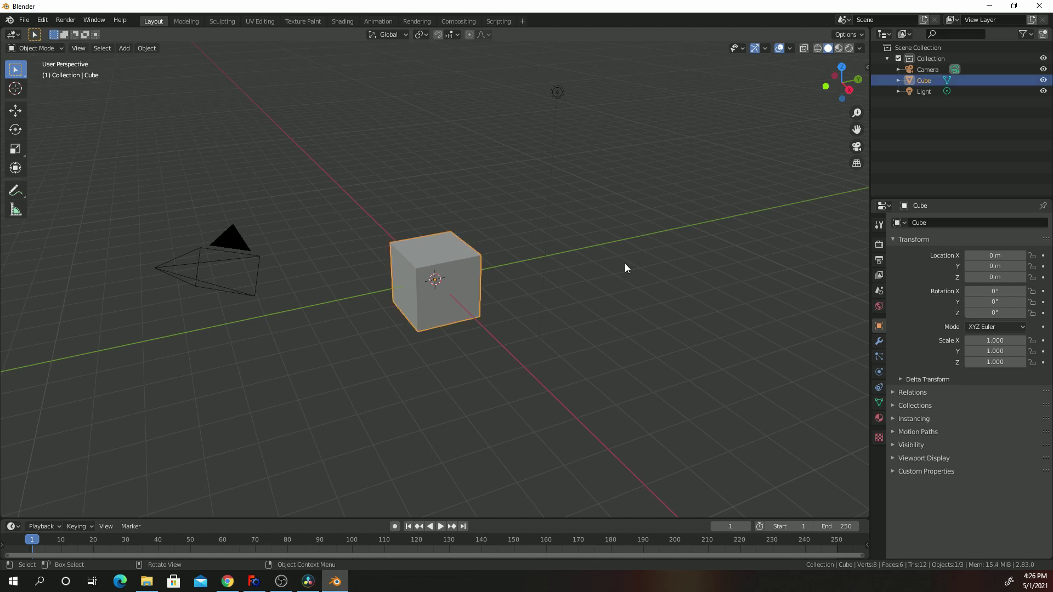
key(Delete)
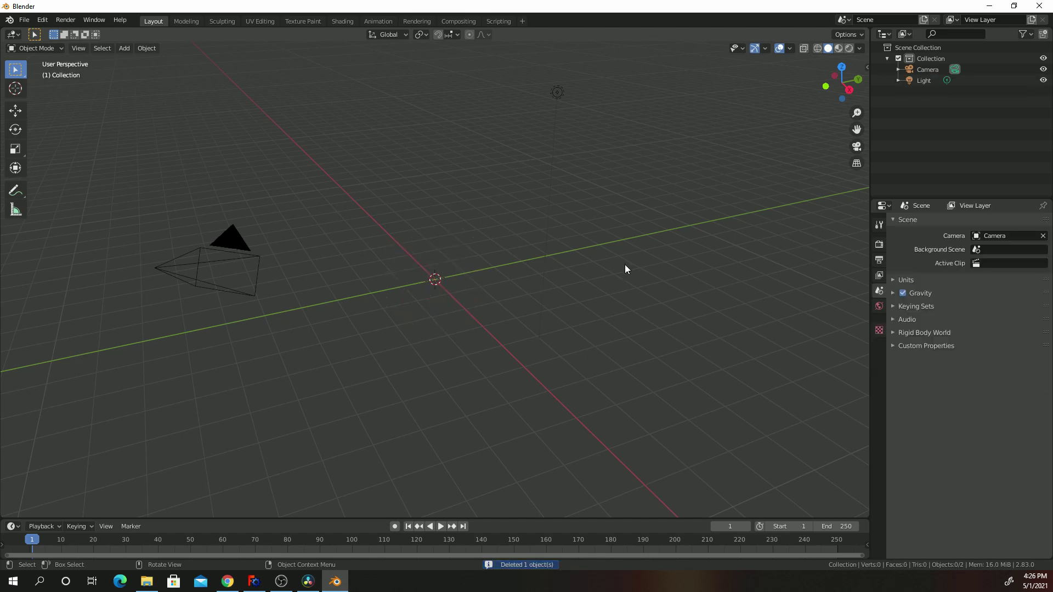
click(239, 239)
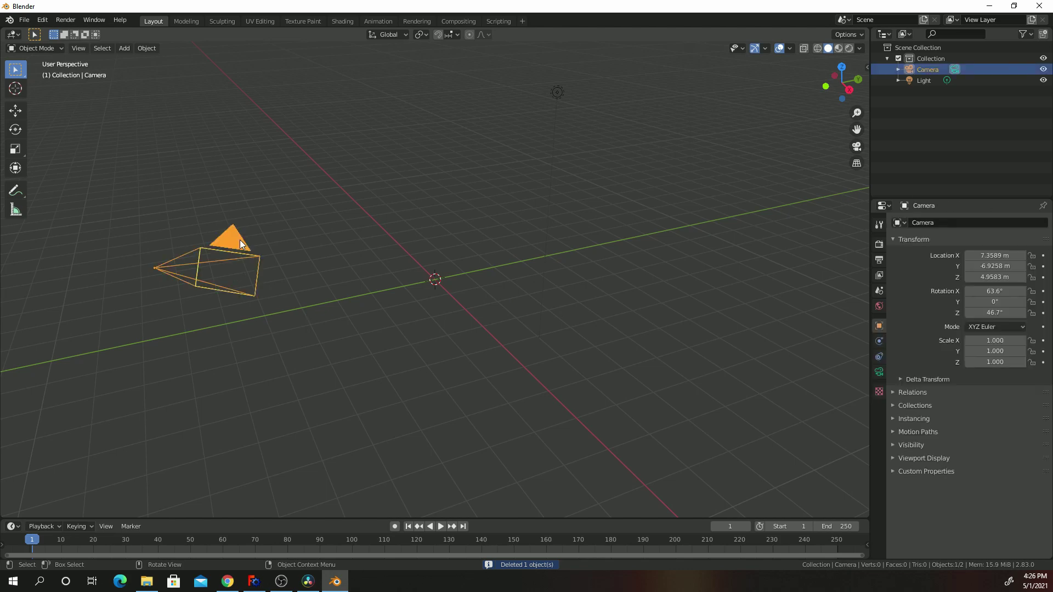
key(Delete)
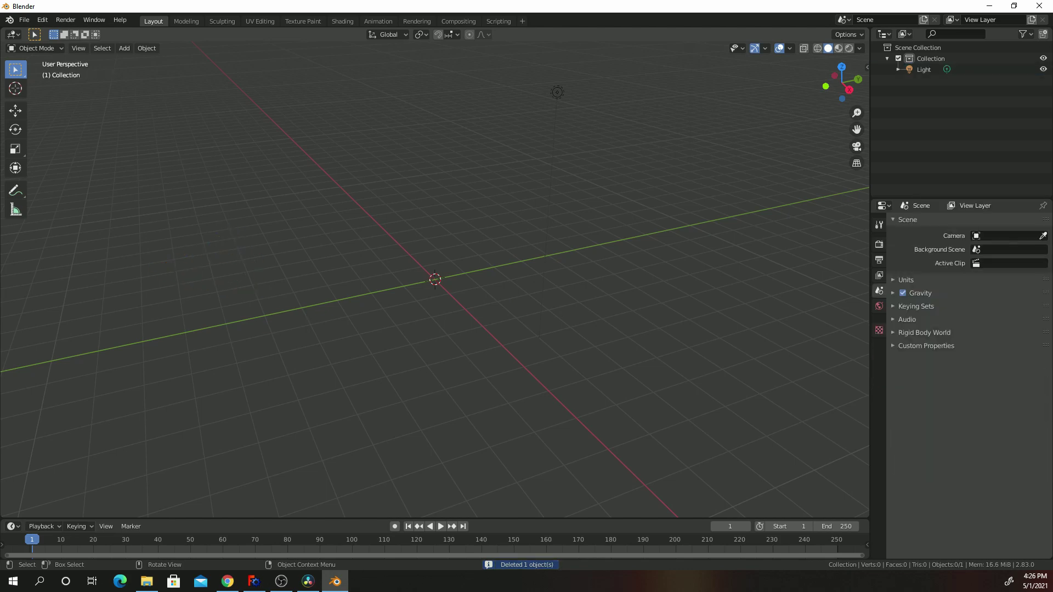
Start a Wavefront OBJ import and browse to the New Volume (Y:) drive
click(25, 20)
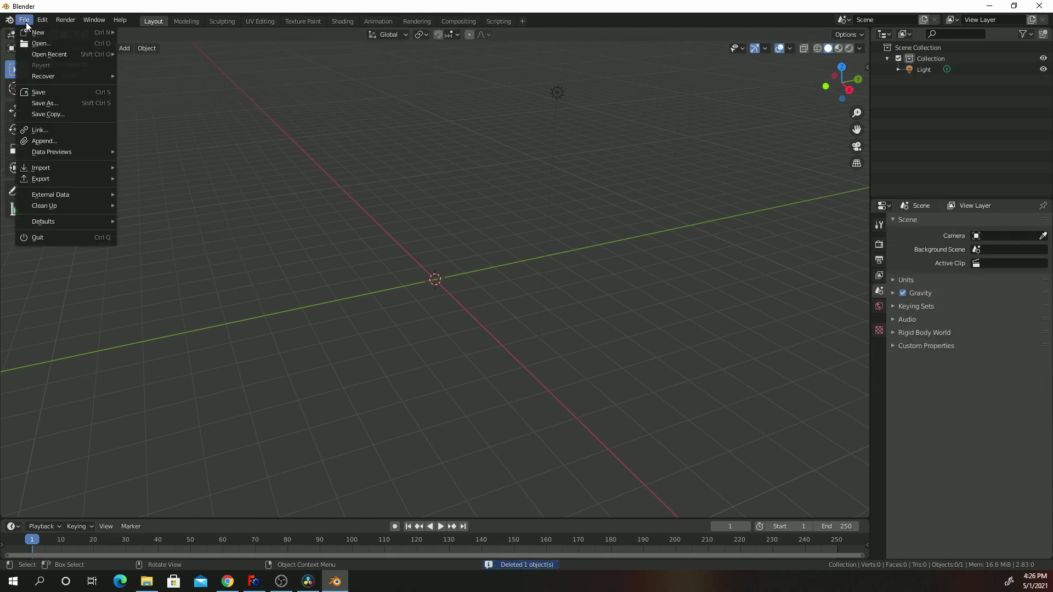
mouse_move(46, 169)
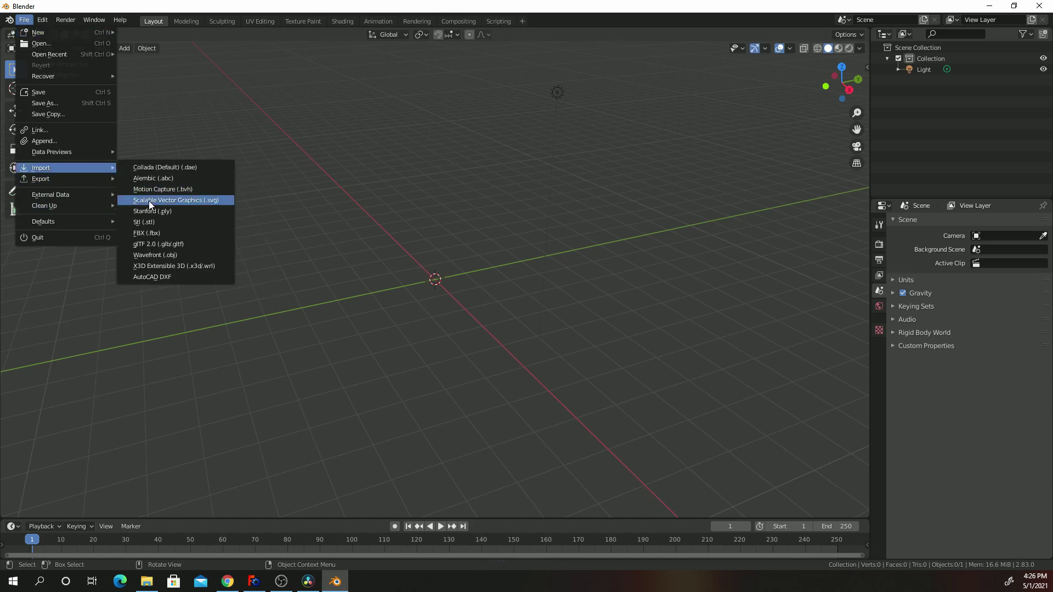
click(164, 255)
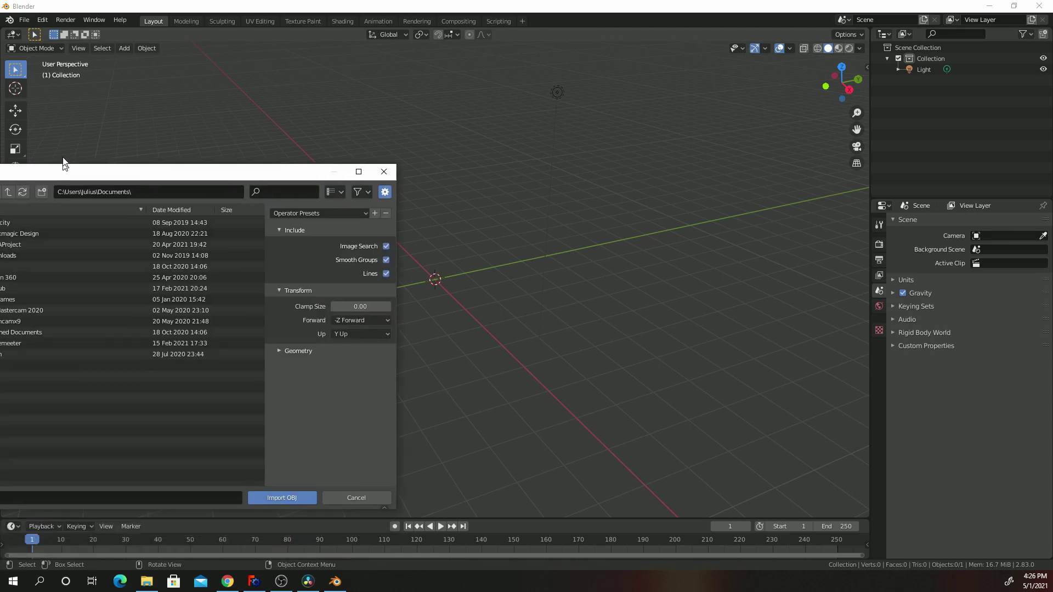
drag(64, 137, 343, 99)
click(171, 167)
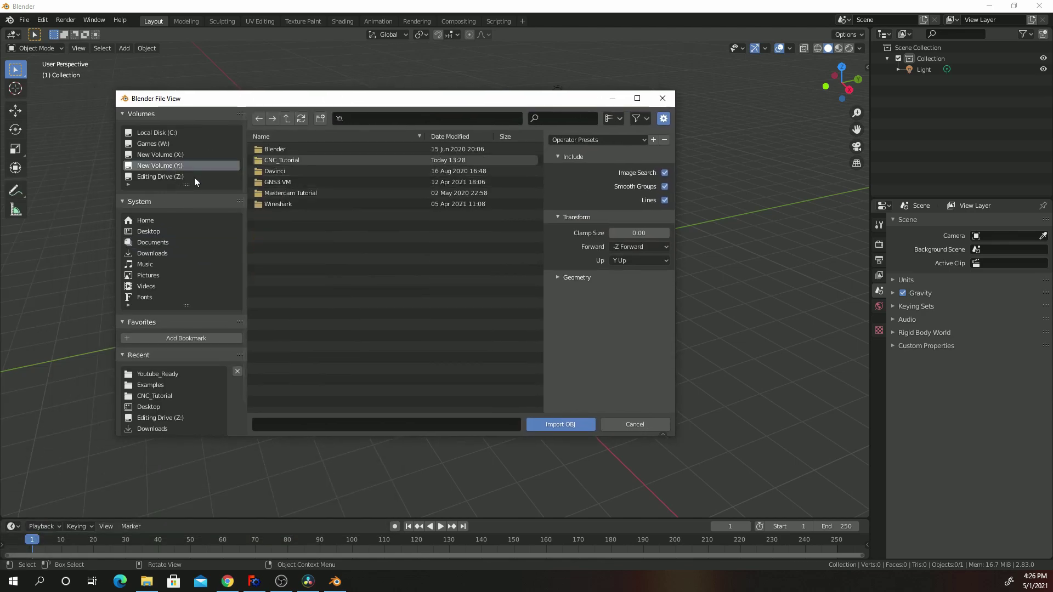
click(174, 155)
click(170, 175)
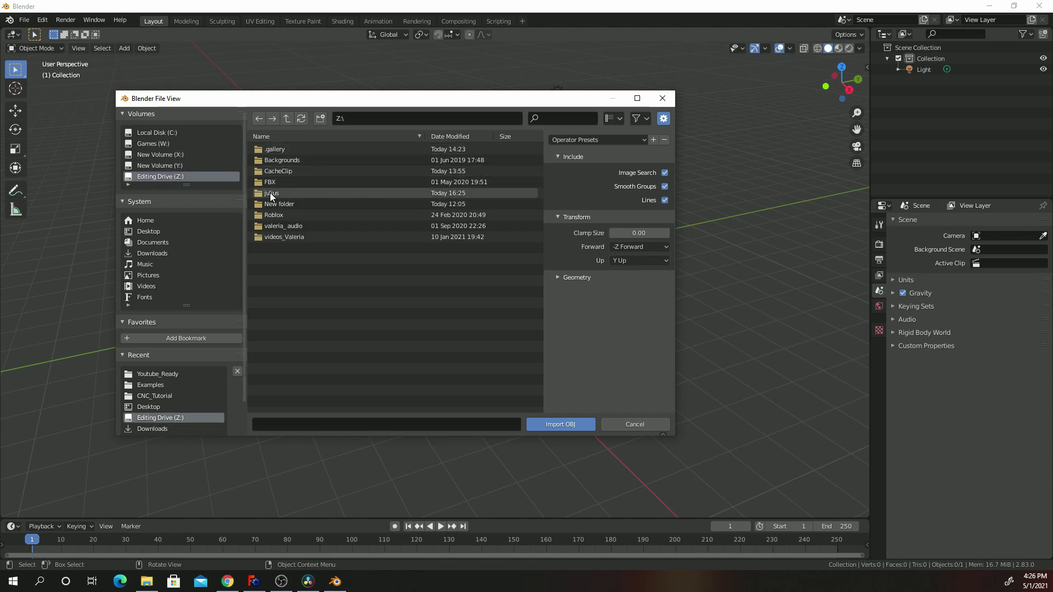
double_click(271, 192)
click(173, 163)
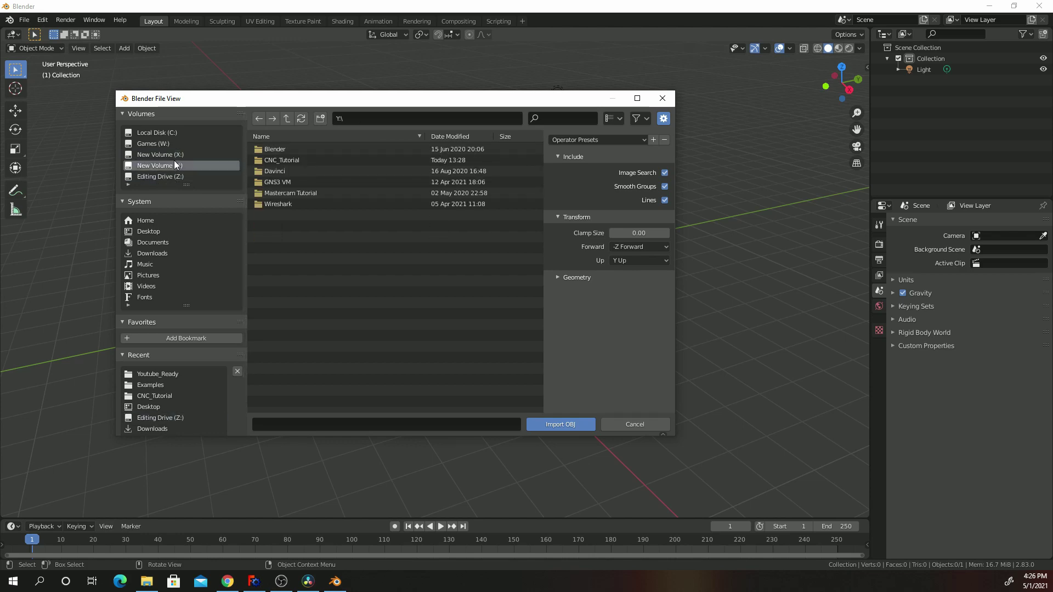
Import example_1-Body.obj from the CNC_Tutorial\Examples folder and bring the whole part into view
double_click(282, 161)
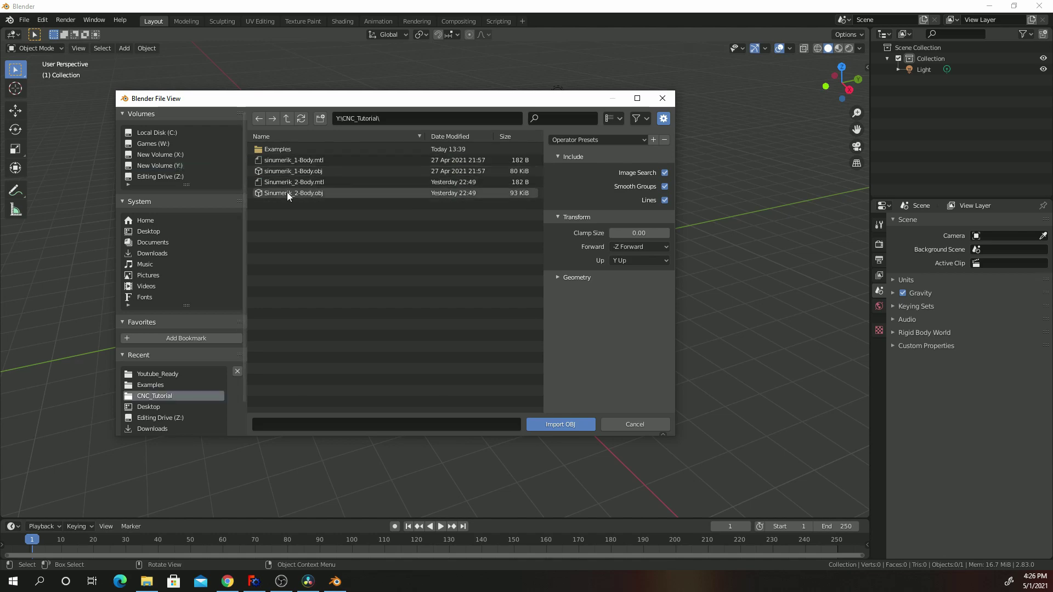
double_click(274, 150)
click(292, 160)
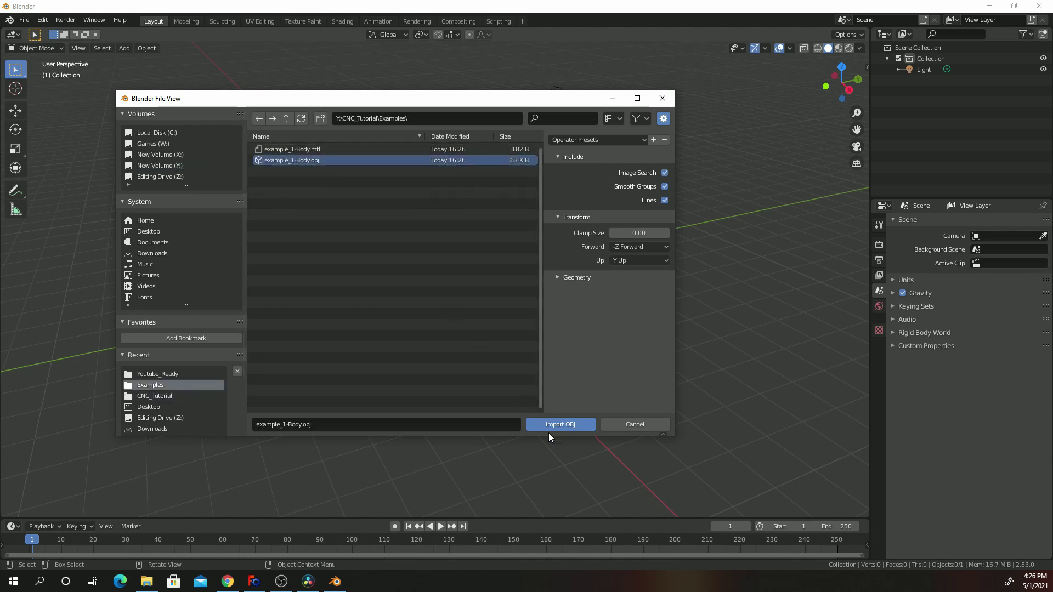
click(561, 424)
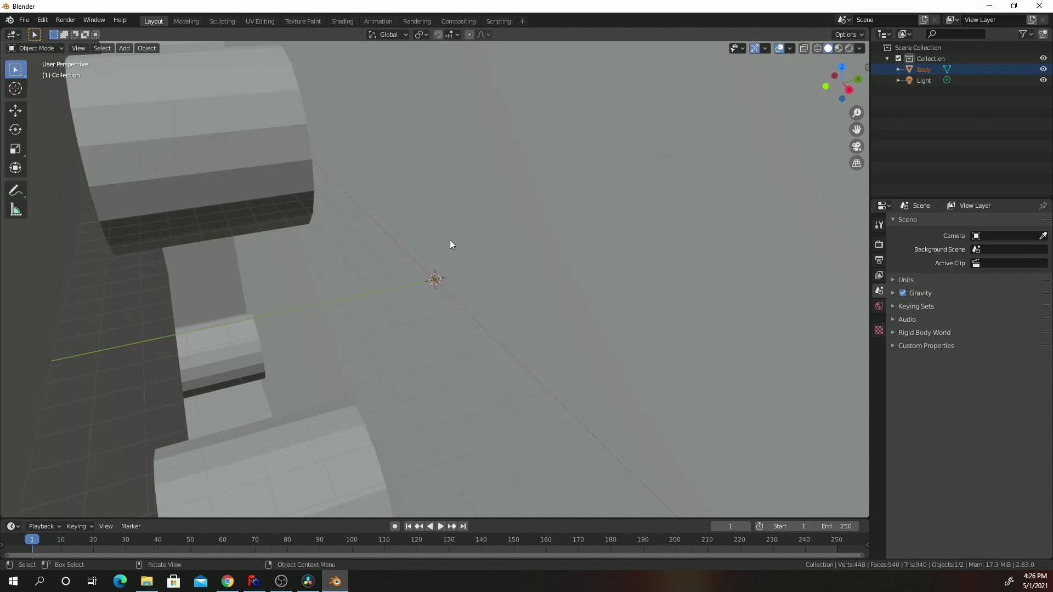
scroll(443, 209, down, 10)
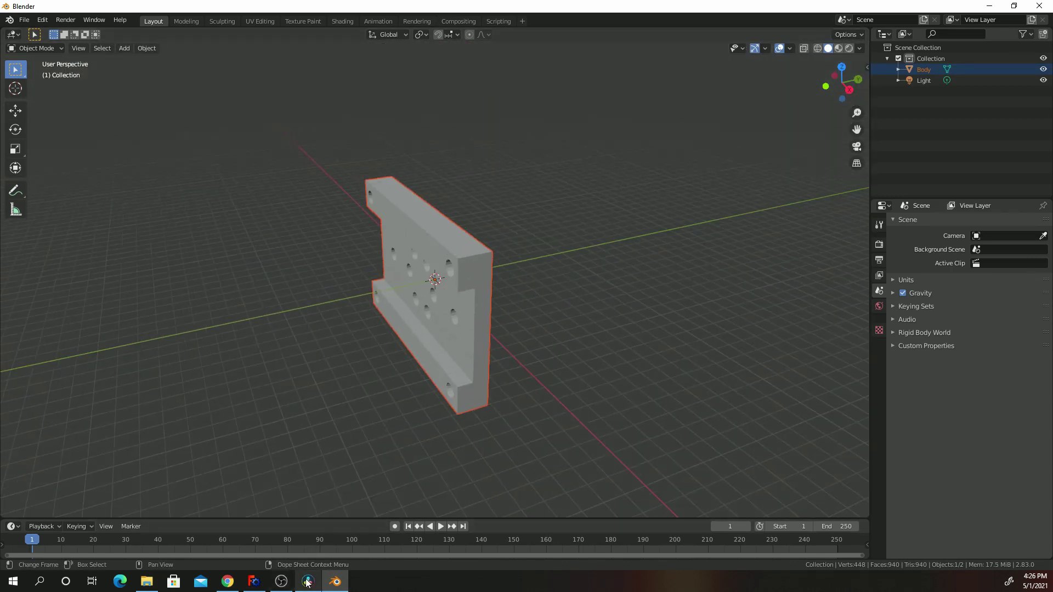
Set the imported body's X rotation to 0°, comparing its orientation with the original model in FreeCAD
click(258, 586)
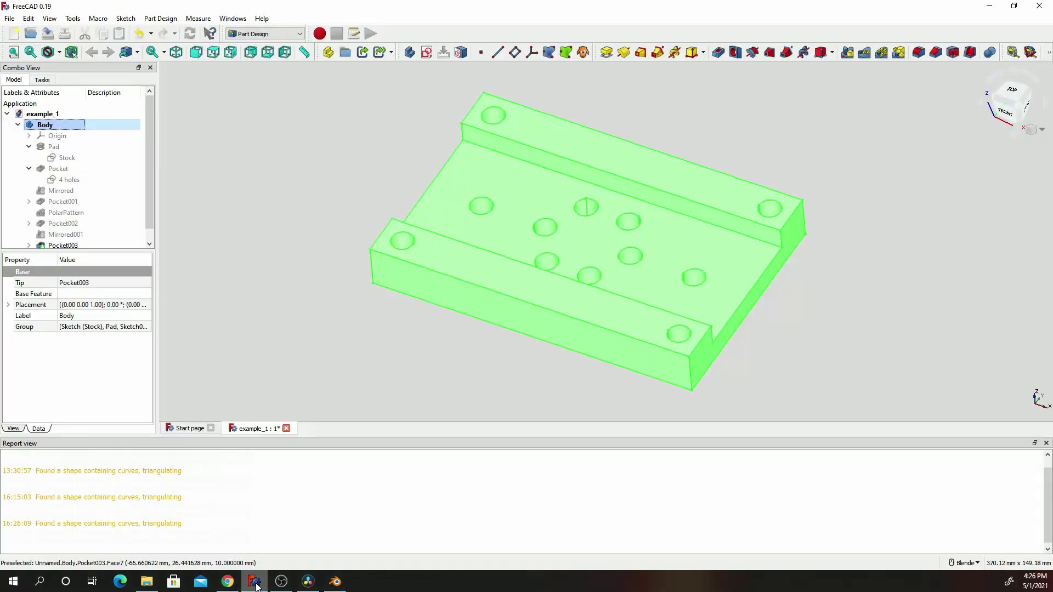
click(256, 585)
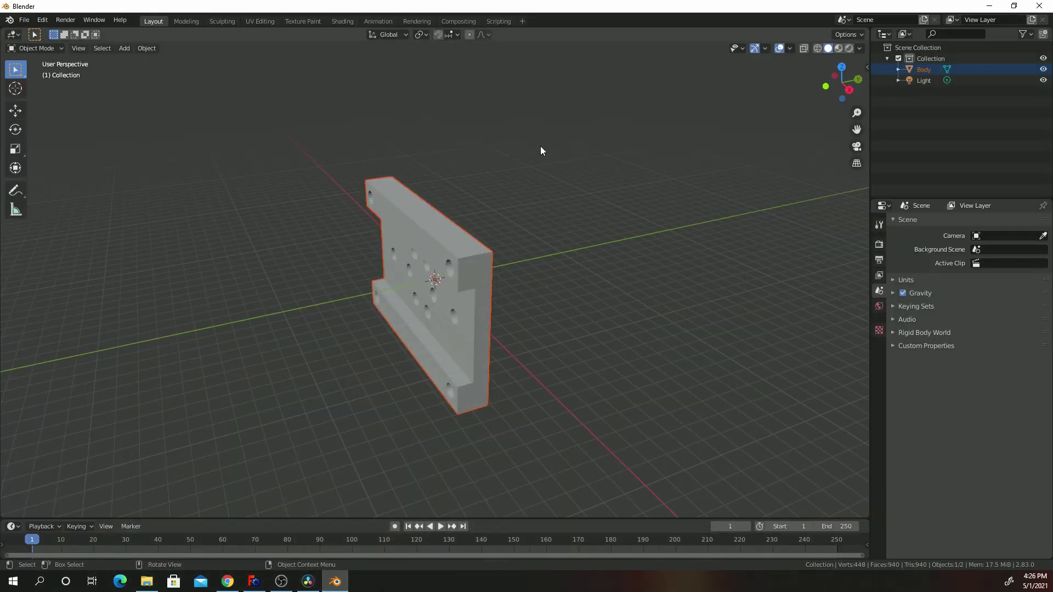
click(527, 291)
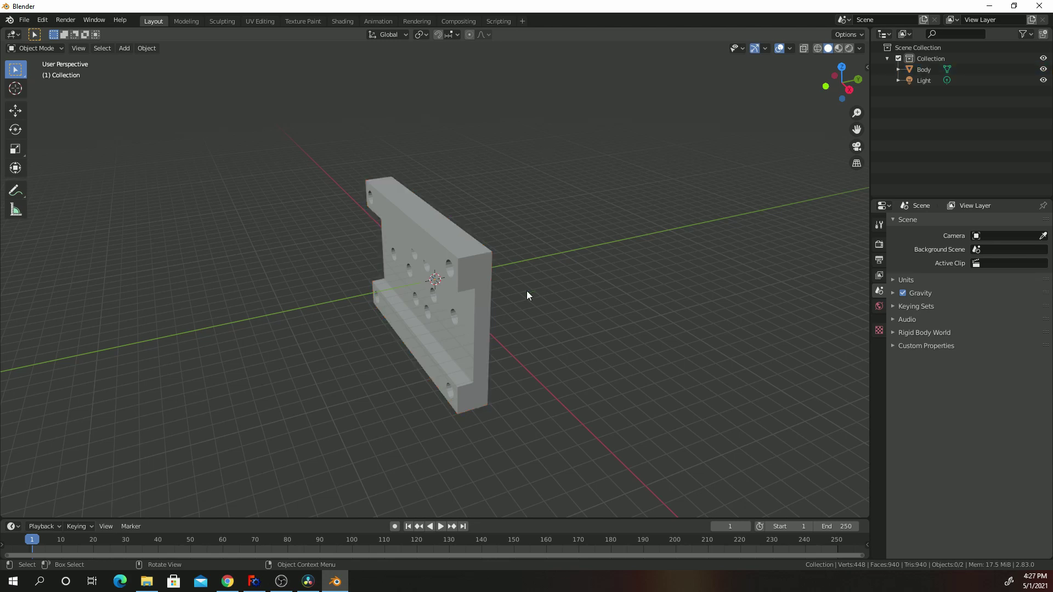
click(403, 217)
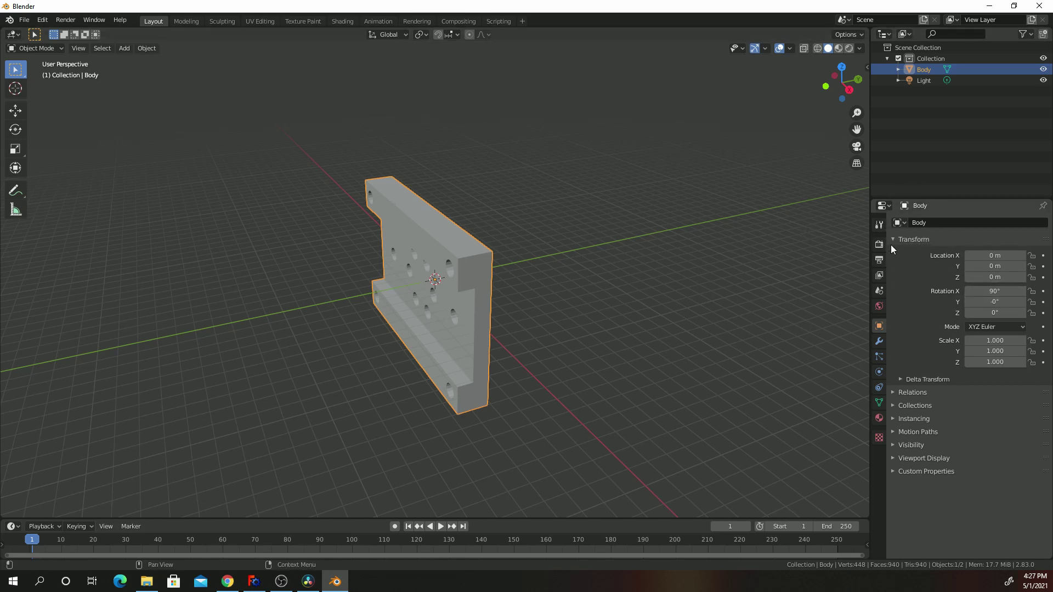
click(994, 292)
text(0)
key(Return)
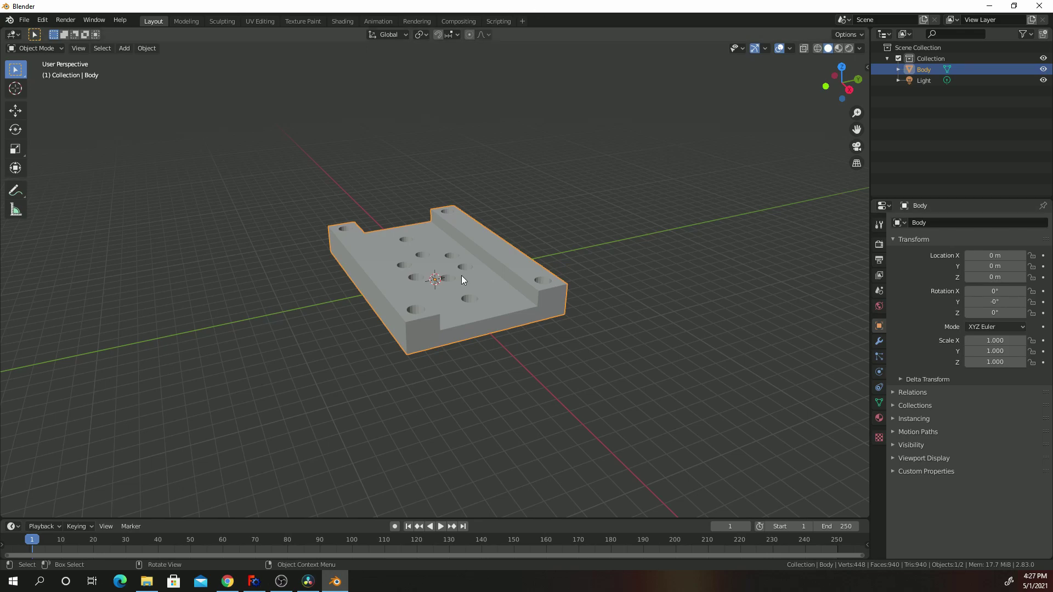
click(261, 581)
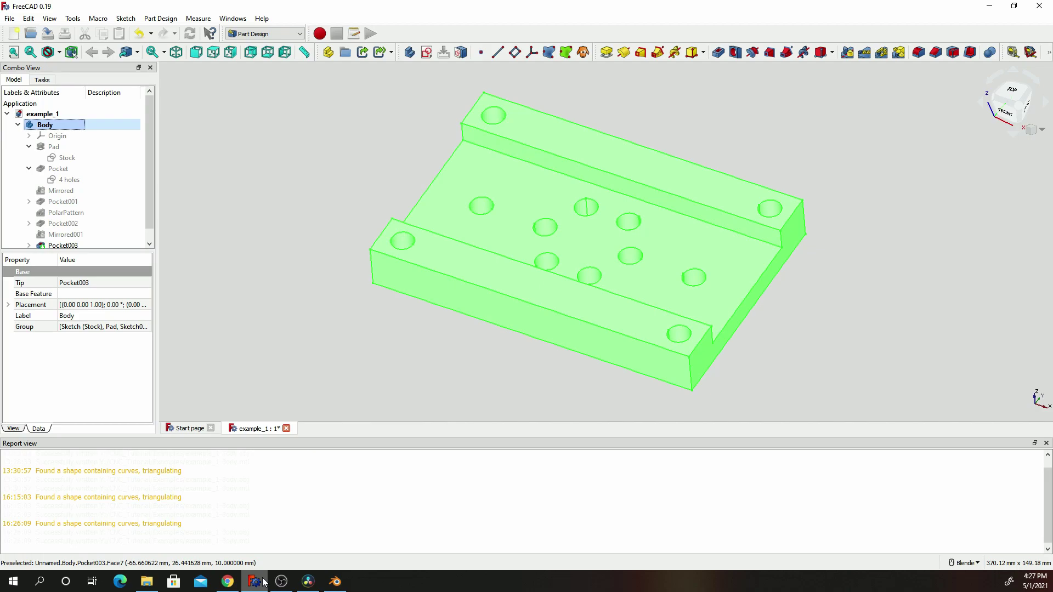
click(335, 582)
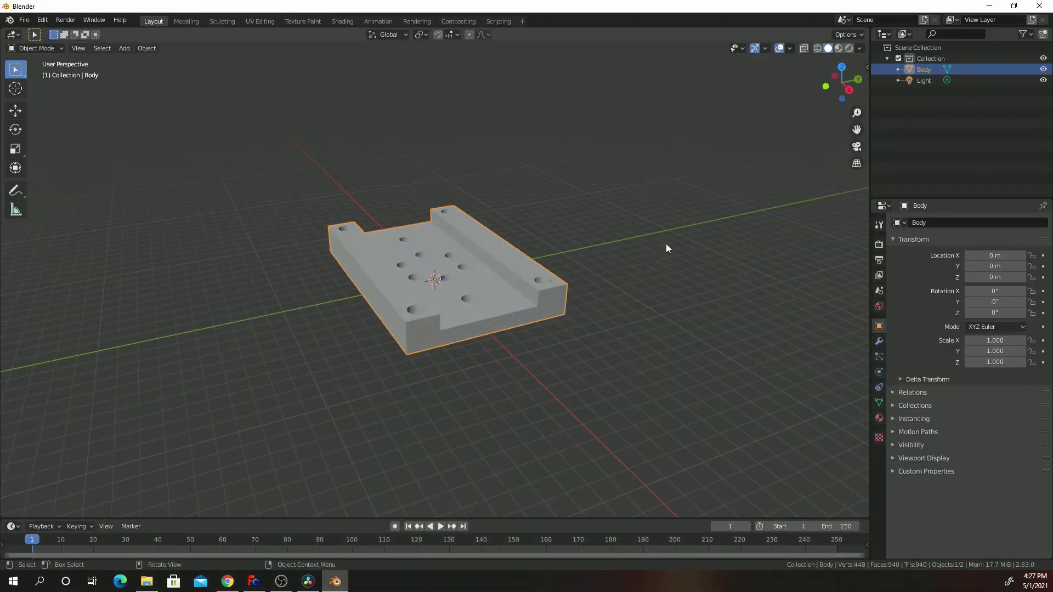
Add a new camera to the scene and align it to the current view
click(124, 48)
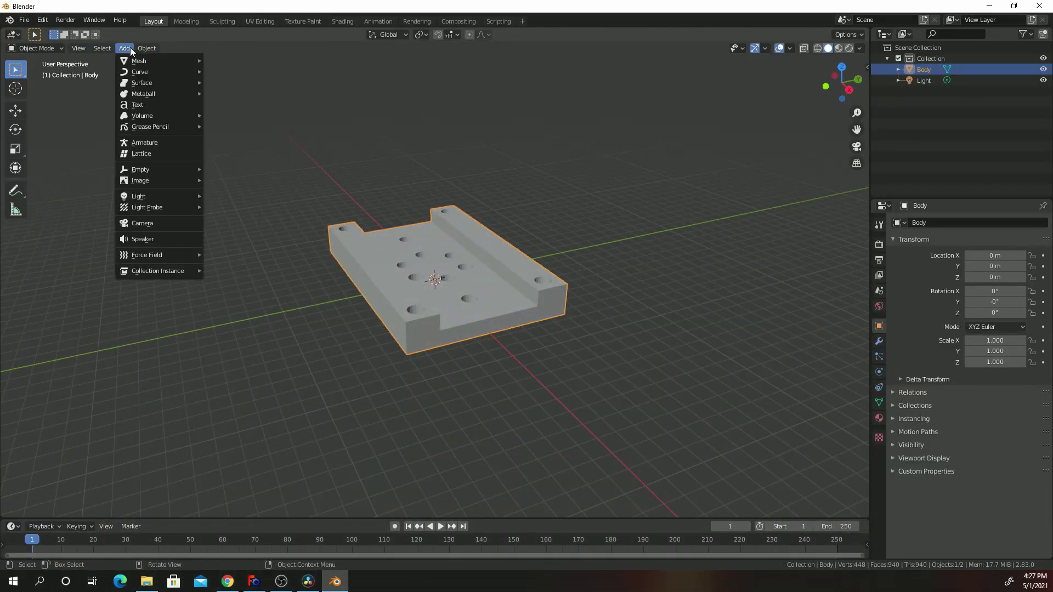
click(144, 221)
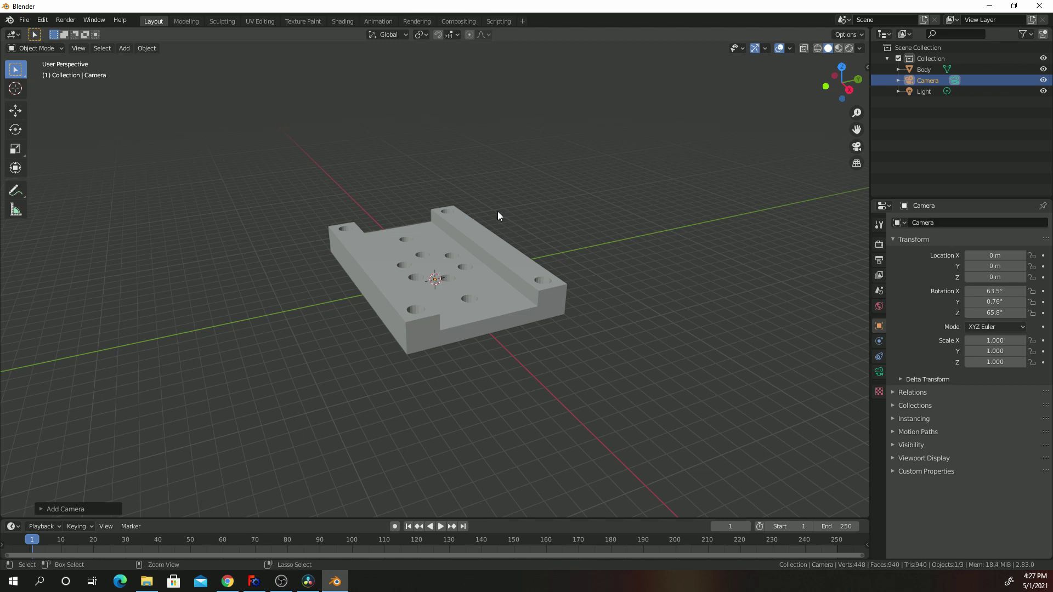
key(ctrl+alt+KP_0)
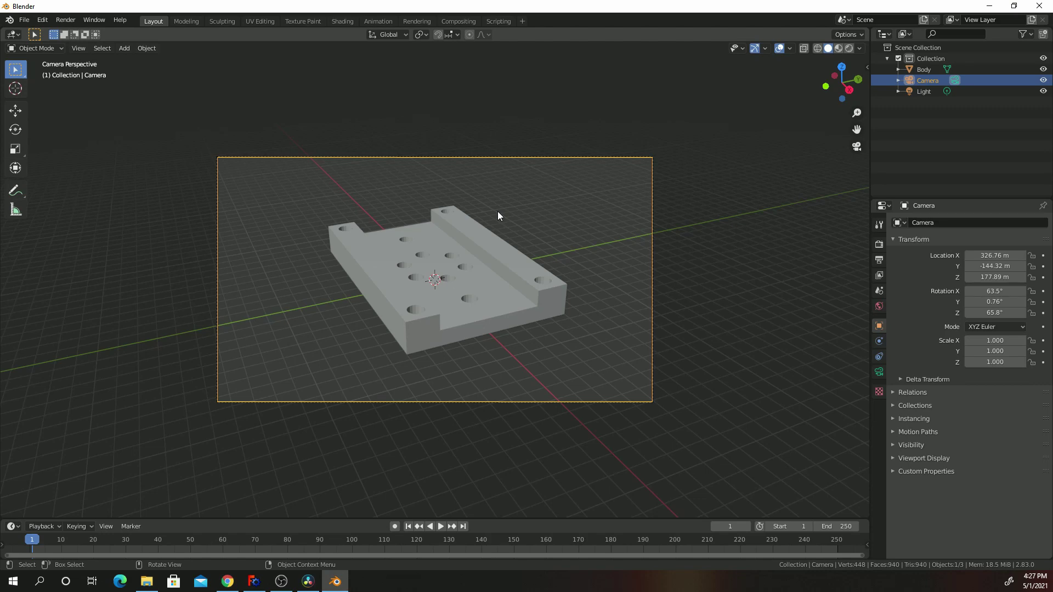
Scale the body up uniformly to about 1.63 and deselect it
click(511, 269)
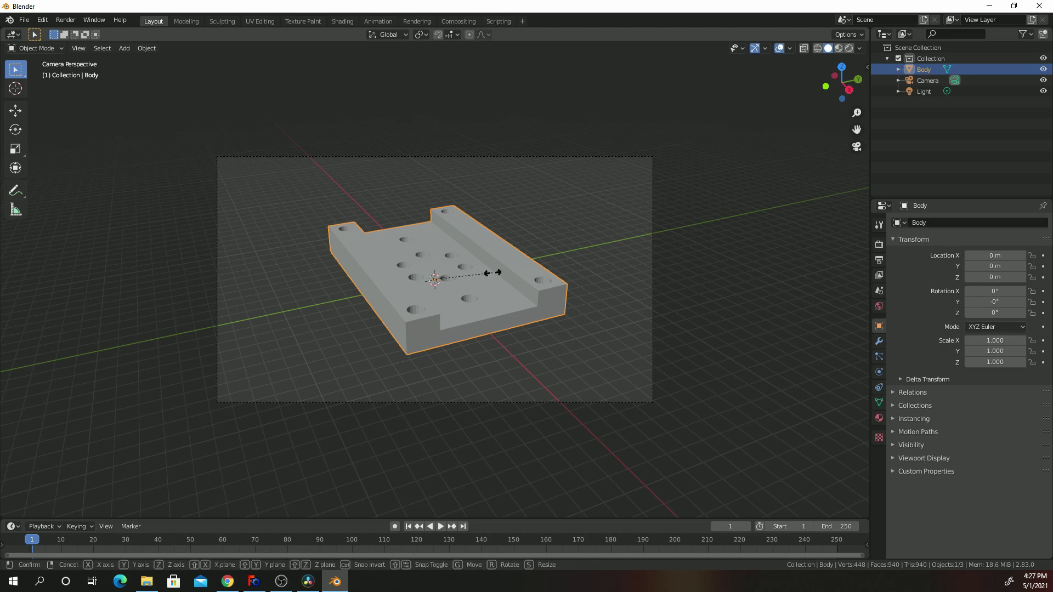
key(s)
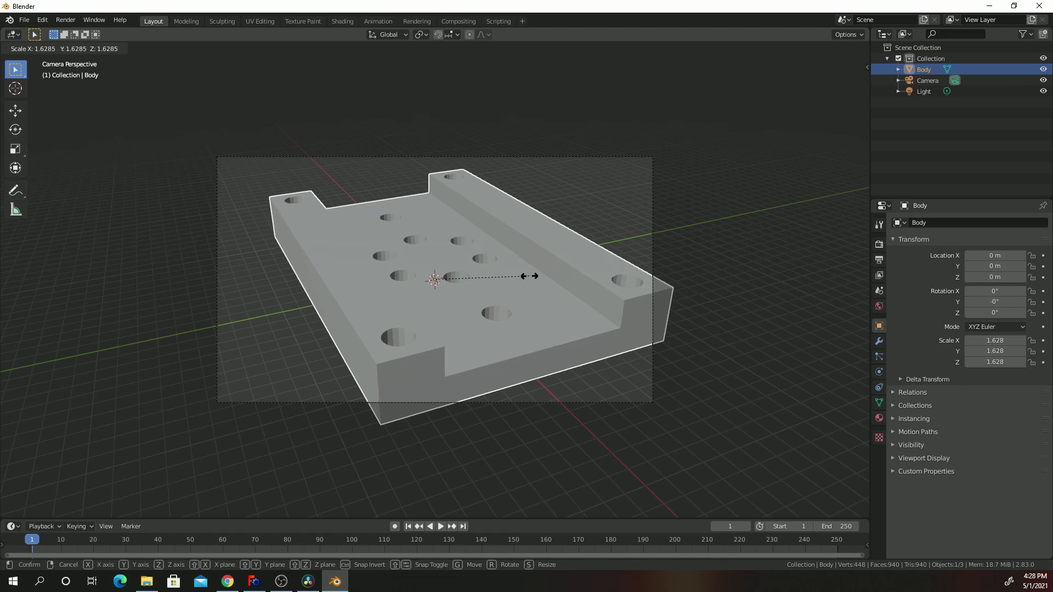
click(529, 276)
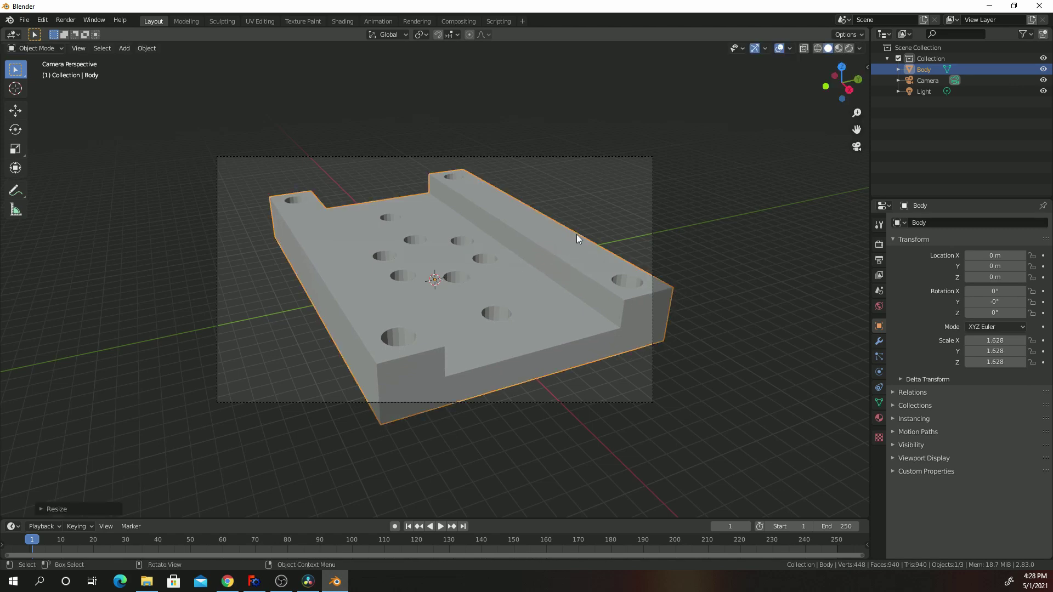
click(708, 308)
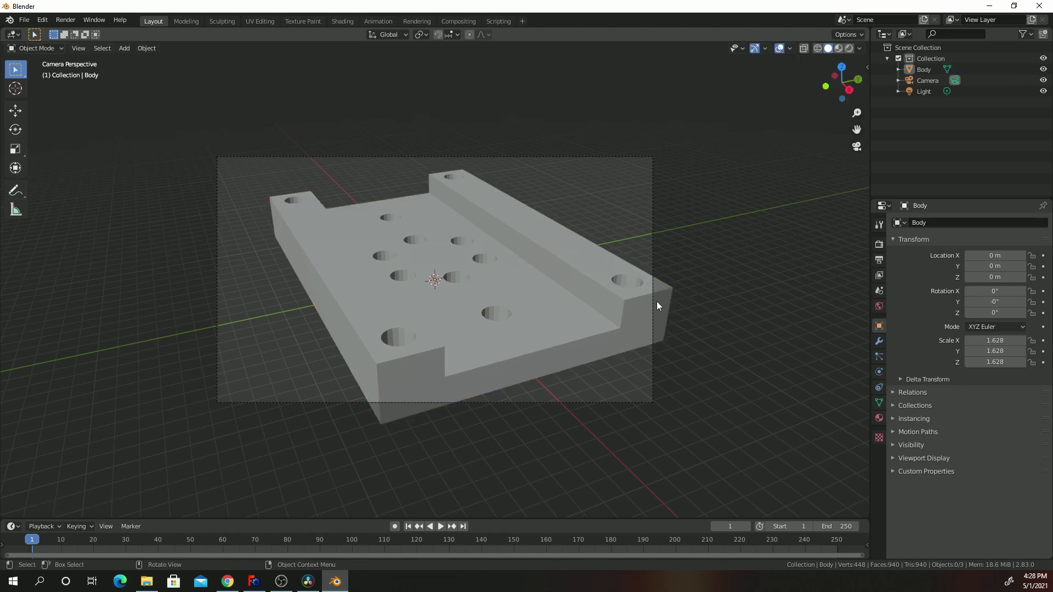
Move the body to about Y -27.1 m and Z 10.8 m, and scale it down uniformly to about 1.51
click(568, 281)
click(16, 111)
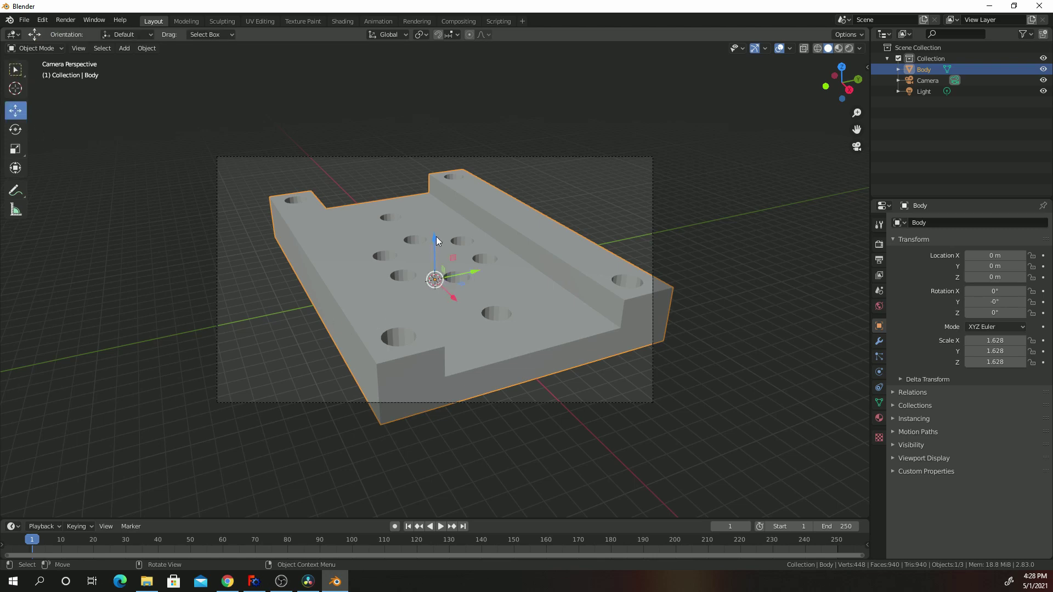
drag(435, 241, 394, 225)
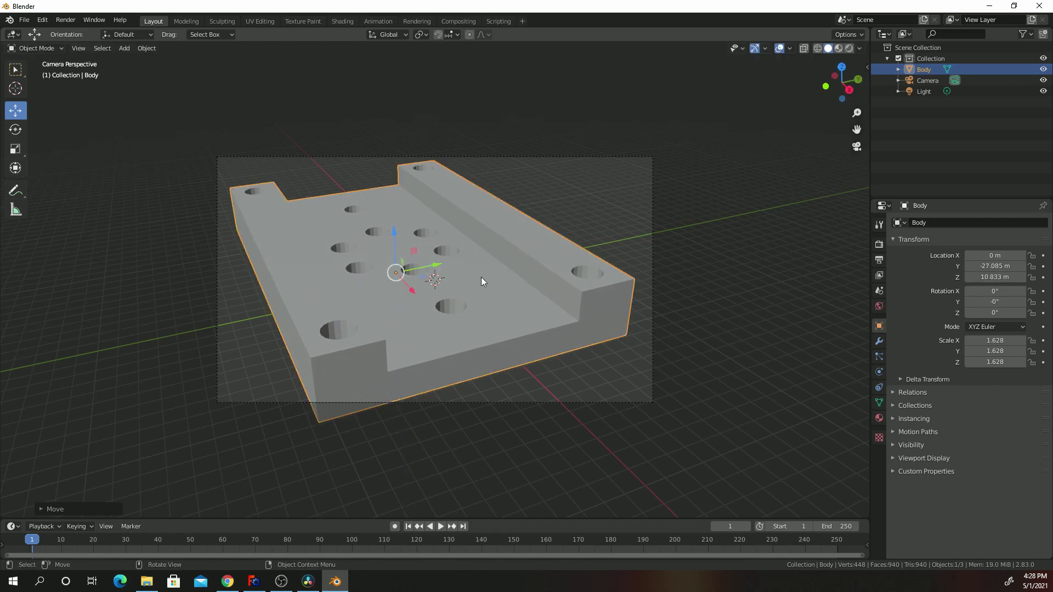
key(s)
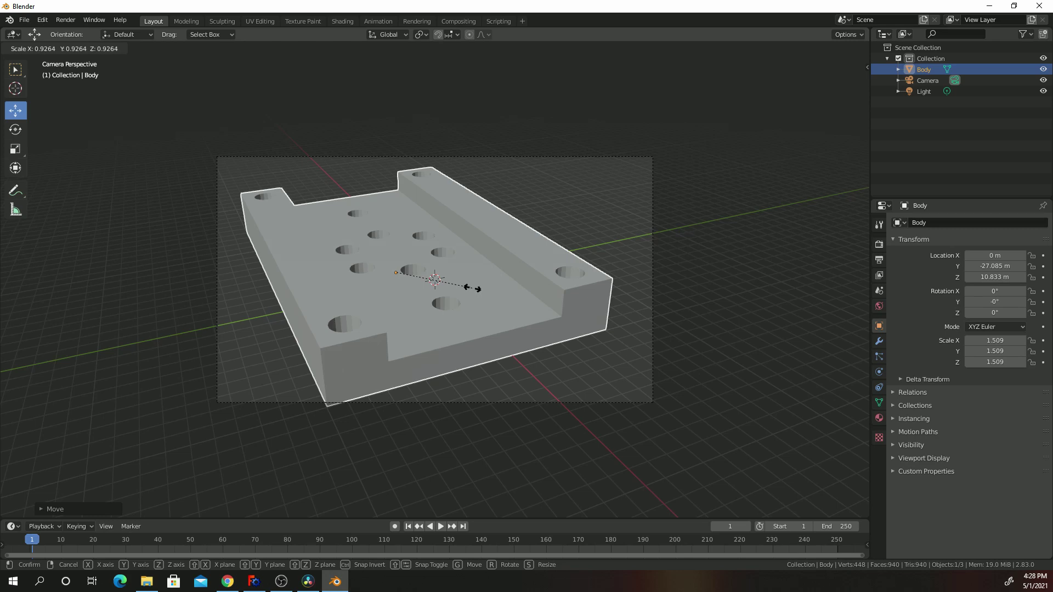
click(472, 288)
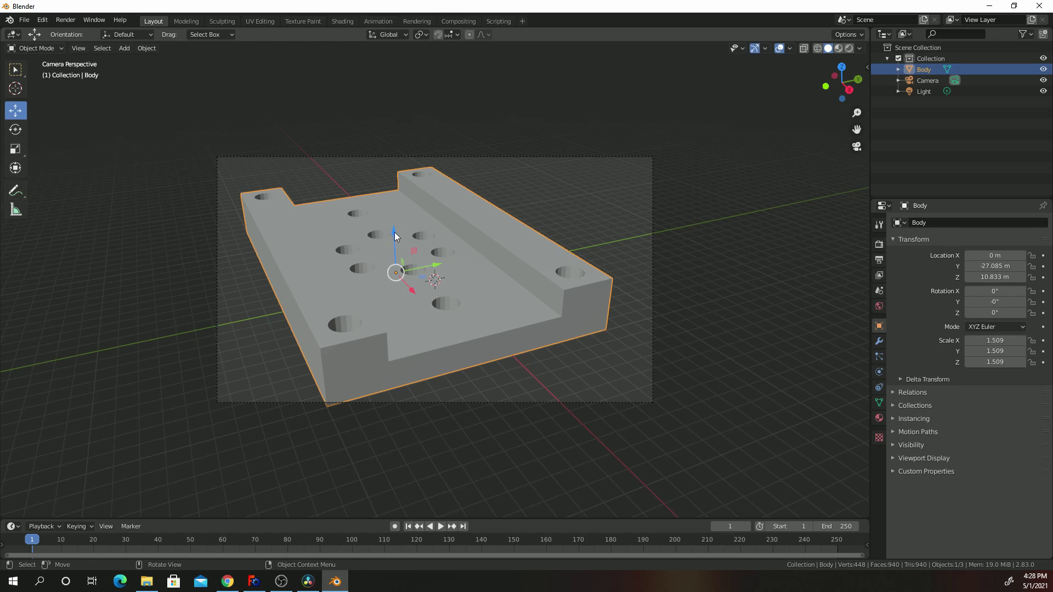
Reposition the body within the camera frame at about Y -21.1 m and Z 15.4 m, and deselect it
drag(395, 236, 395, 223)
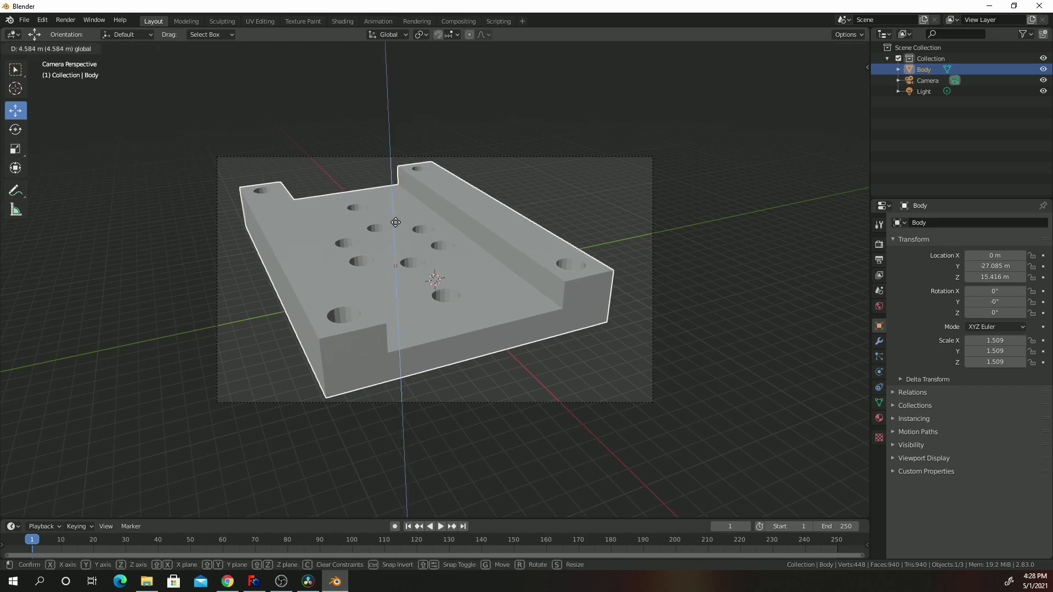
click(395, 222)
drag(439, 262, 448, 261)
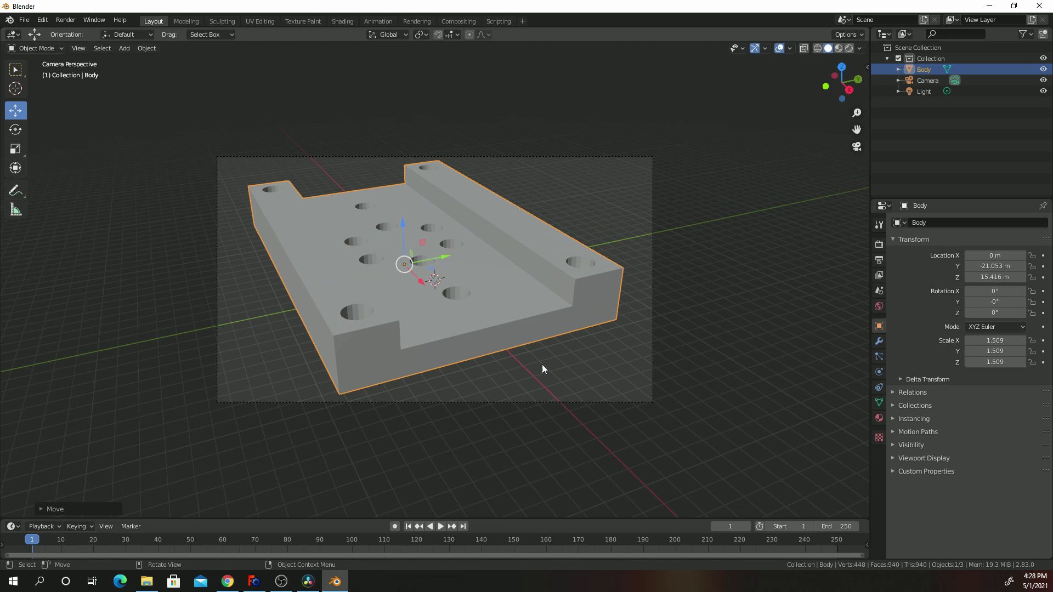
click(664, 368)
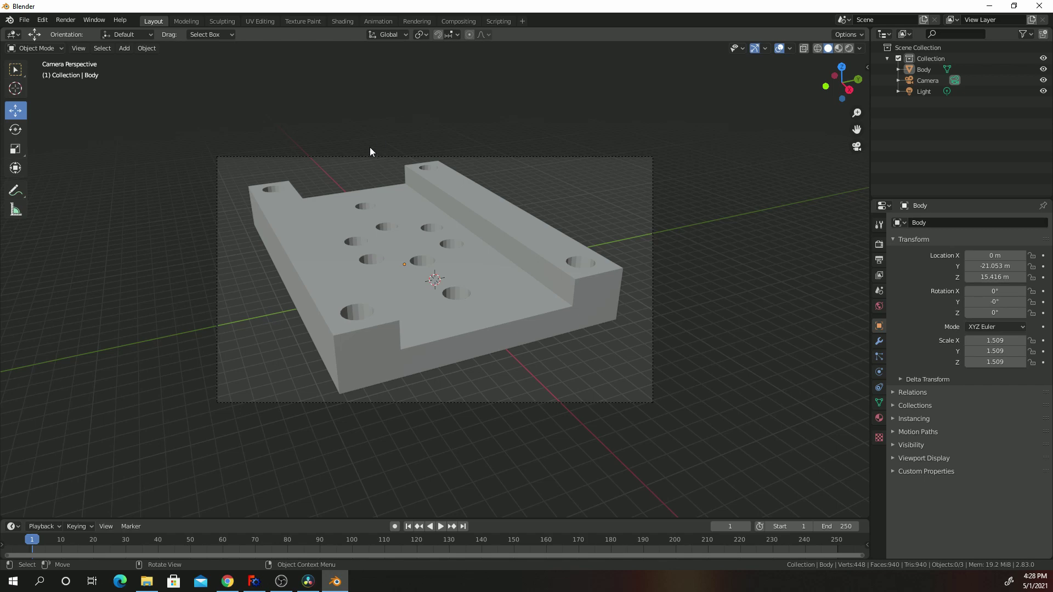
Render a test image of the body through the camera and return to the layout workspace
click(417, 21)
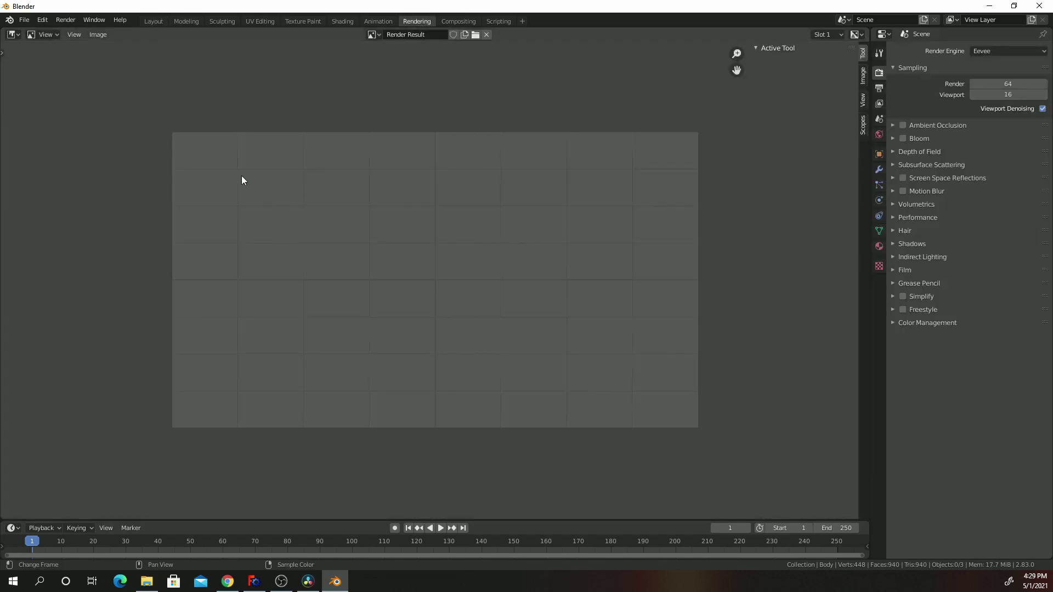
click(65, 19)
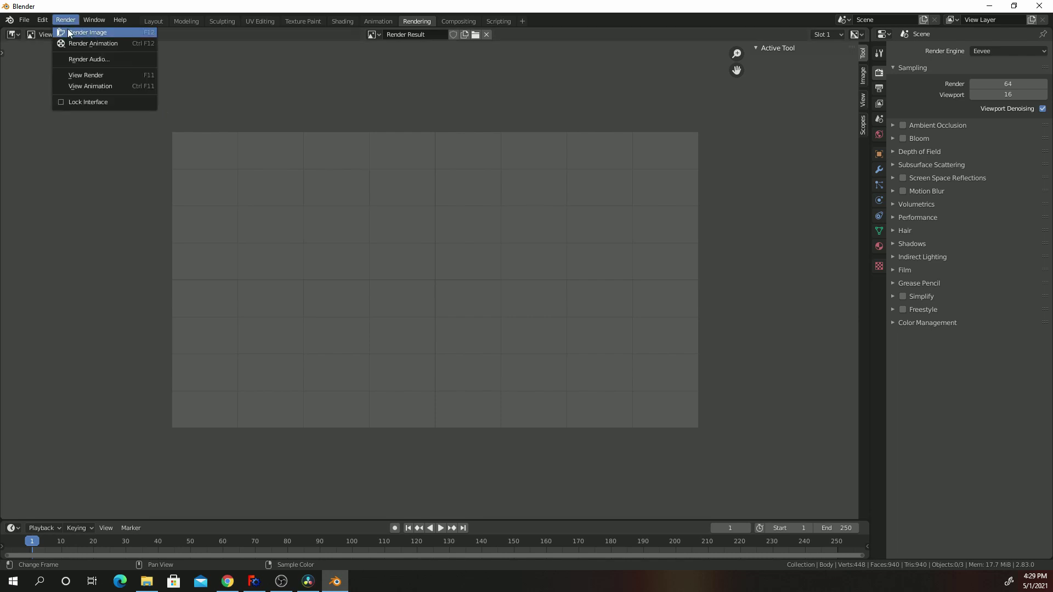
click(83, 31)
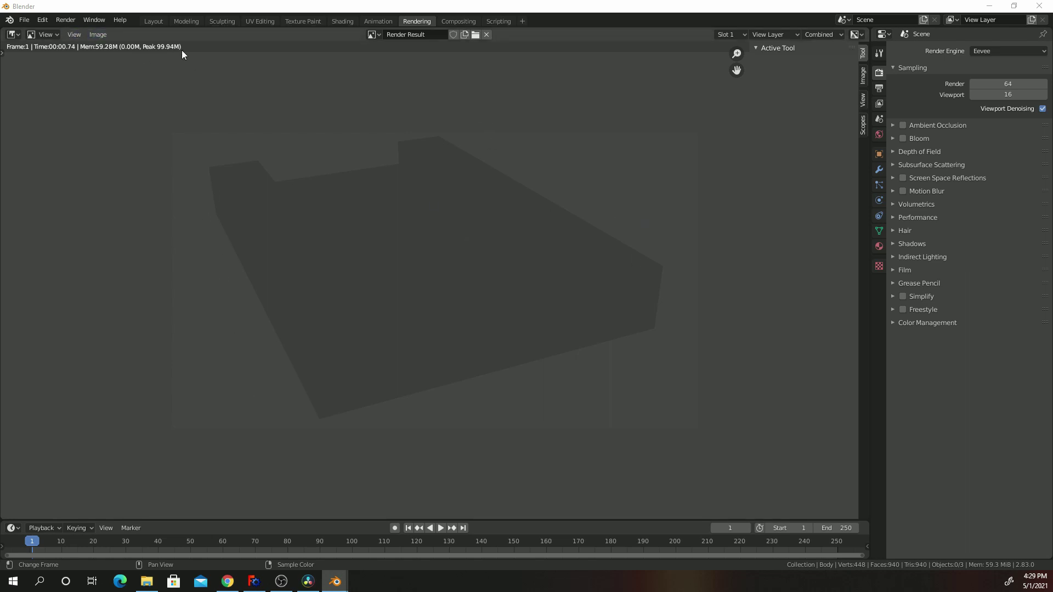
click(159, 21)
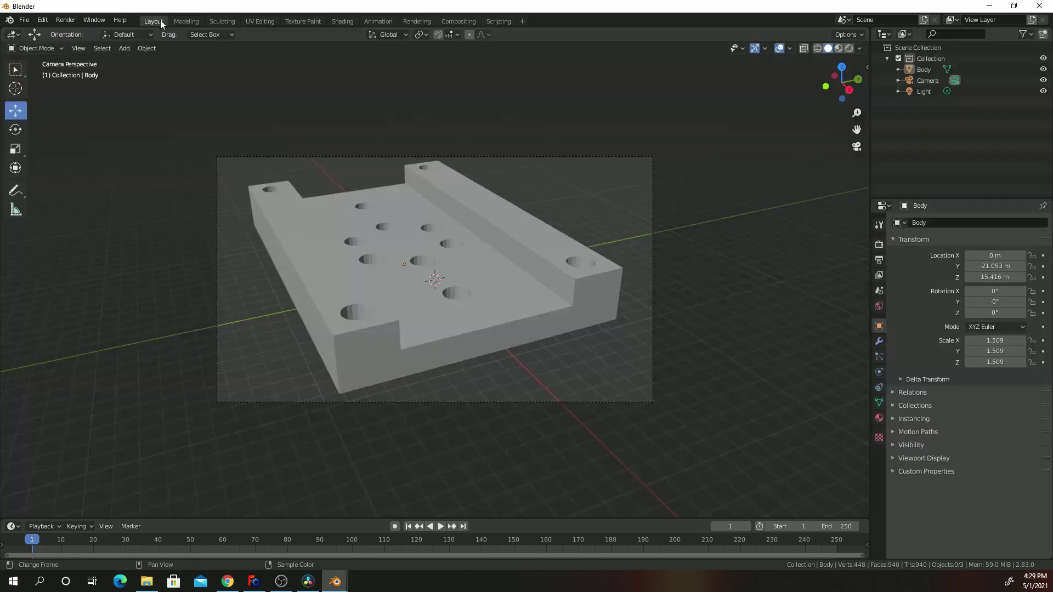
Select the body and set the scene's render engine to Radeon ProRender
click(489, 250)
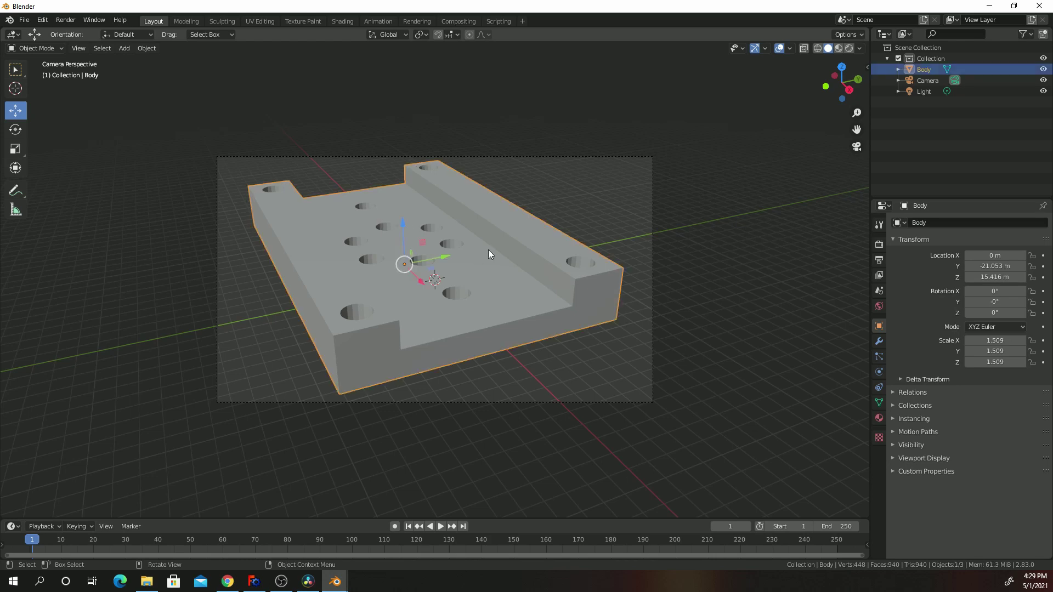
click(880, 225)
click(879, 244)
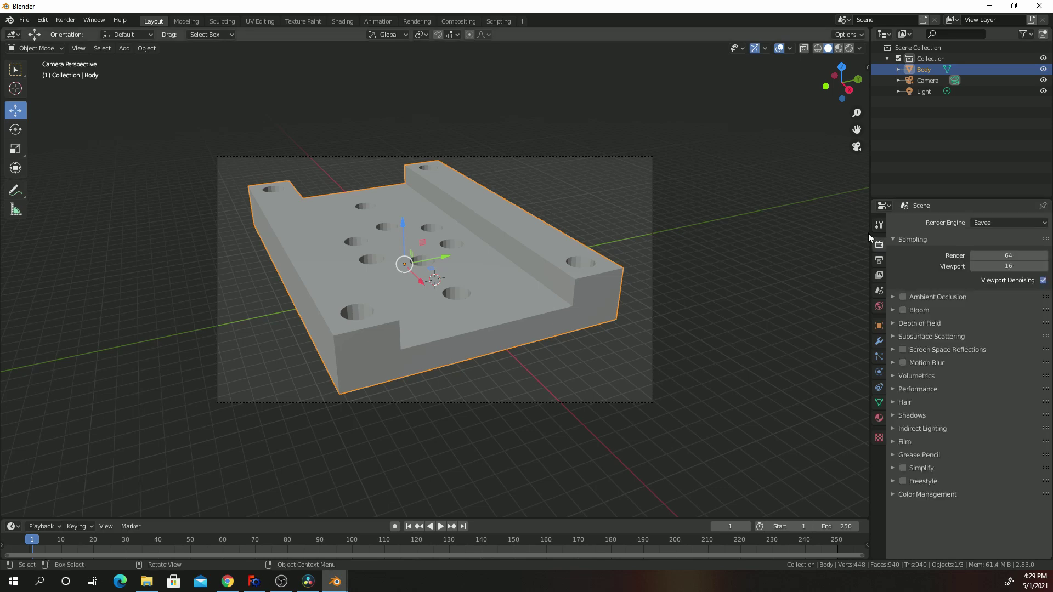
click(1001, 223)
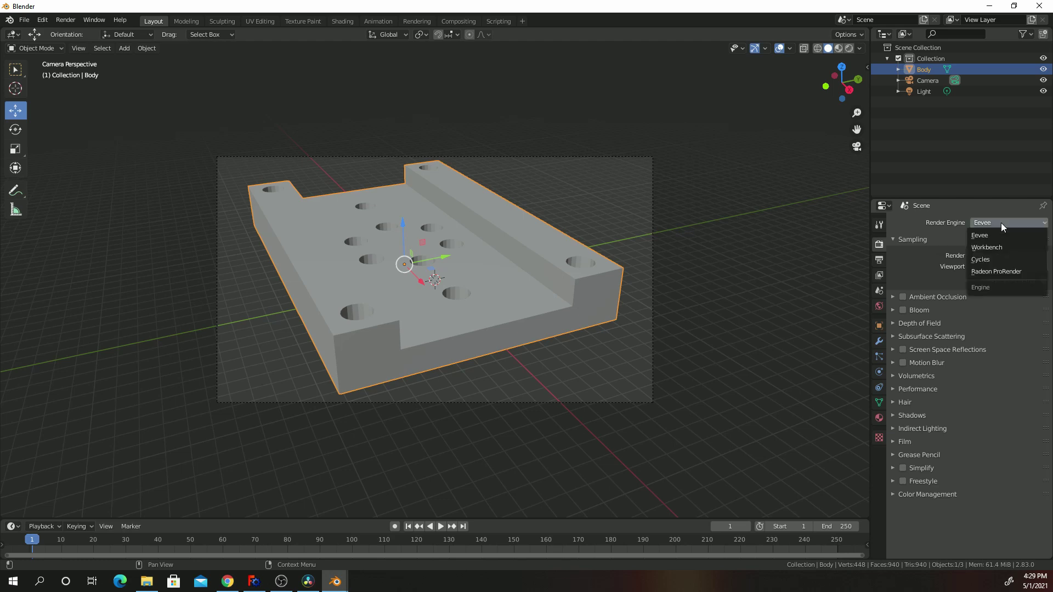
click(1008, 272)
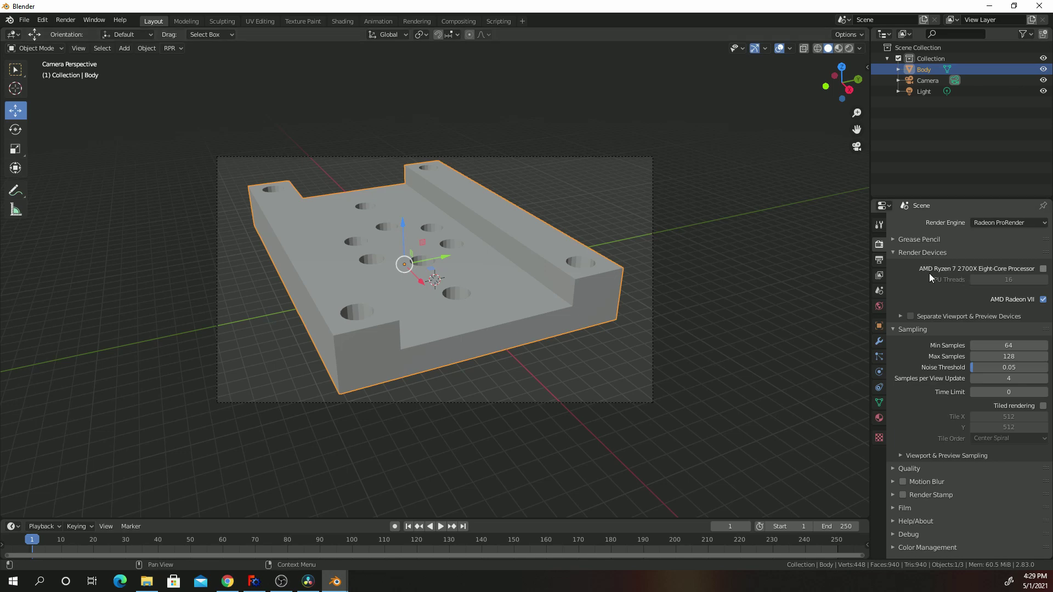
Set the ProRender render quality to High
click(905, 469)
scroll(953, 475, down, 2)
click(1006, 440)
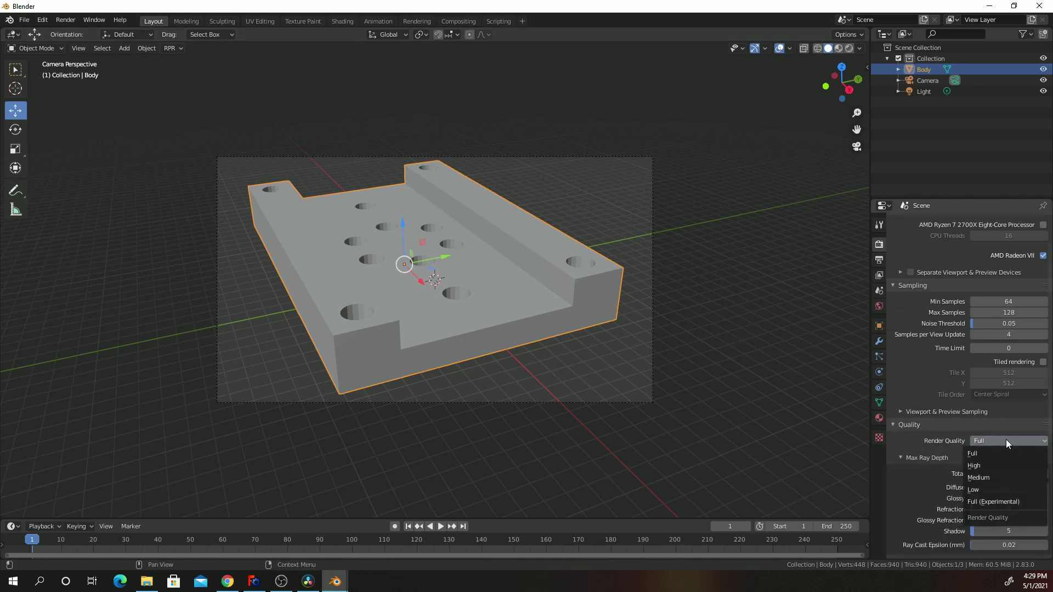
click(982, 465)
Set the color management look to Medium High Contrast
scroll(906, 409, down, 9)
click(902, 553)
scroll(959, 450, down, 5)
click(989, 484)
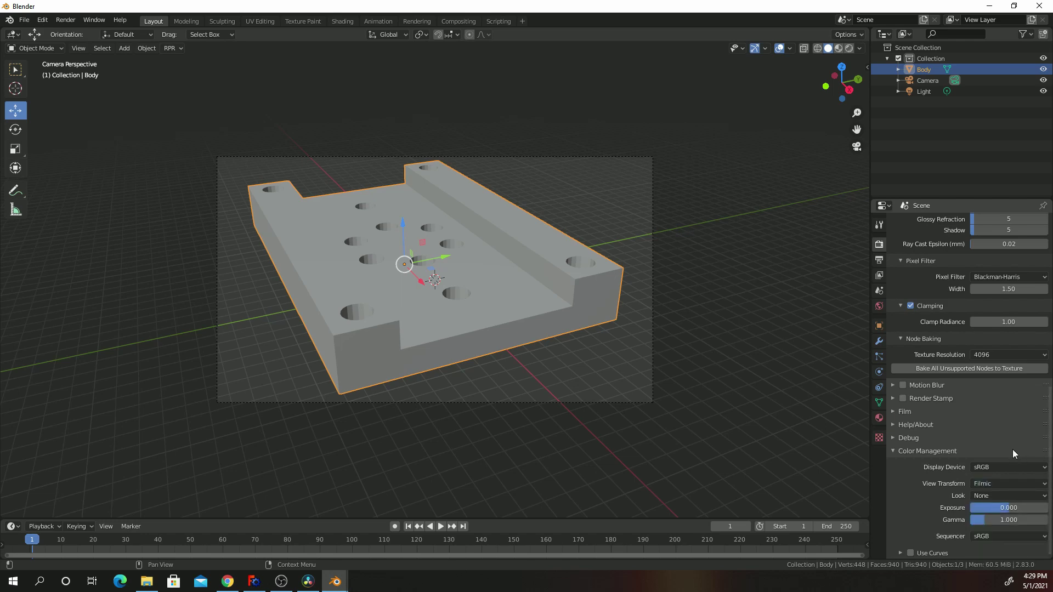
click(985, 496)
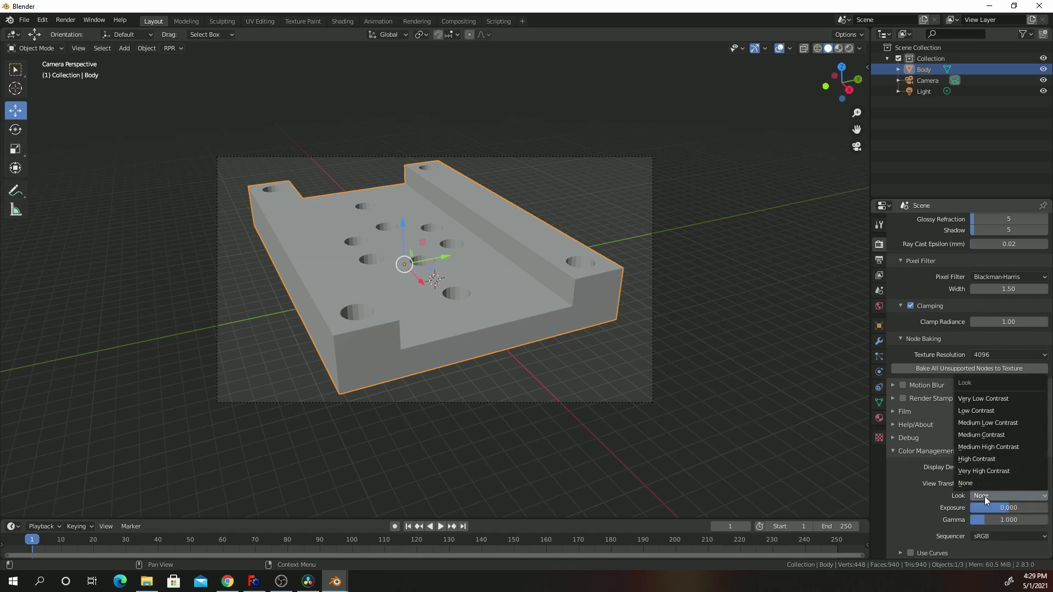
click(990, 446)
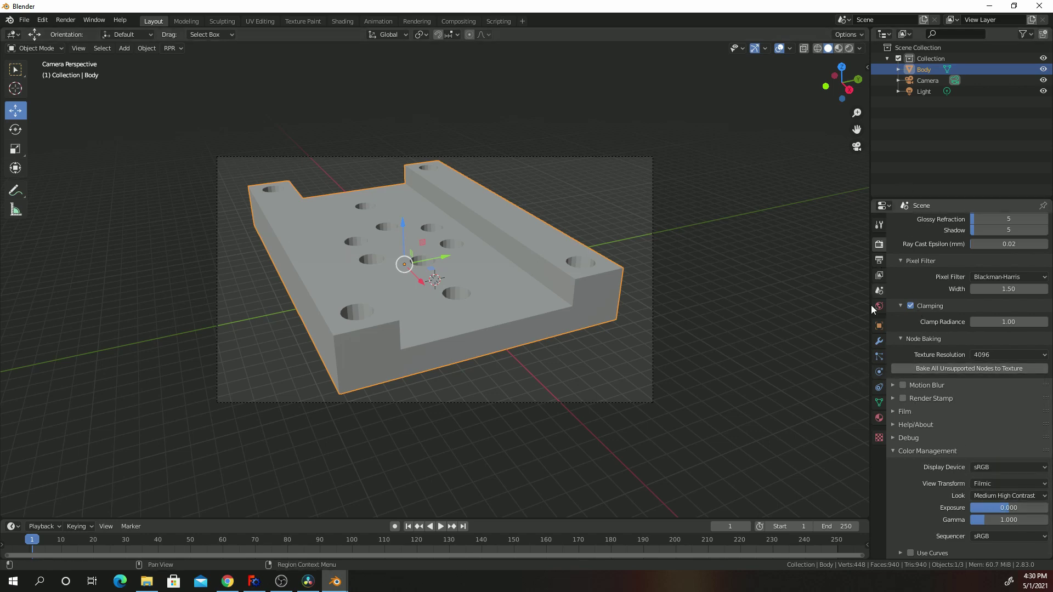
Review the output, view layer, scene, world, object, constraint, material and texture properties for the available ProRender settings
click(878, 261)
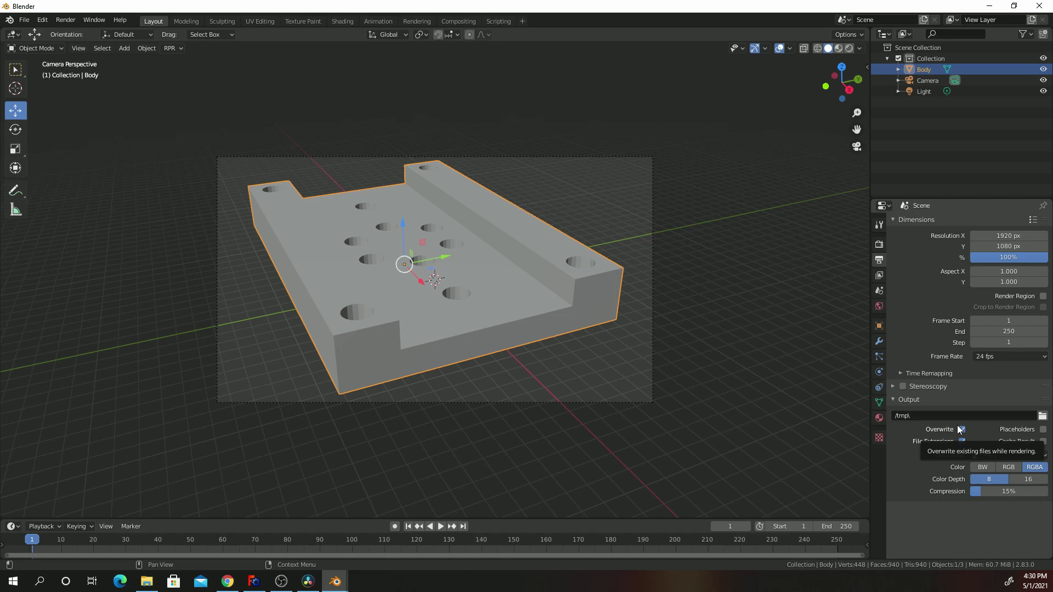
click(879, 276)
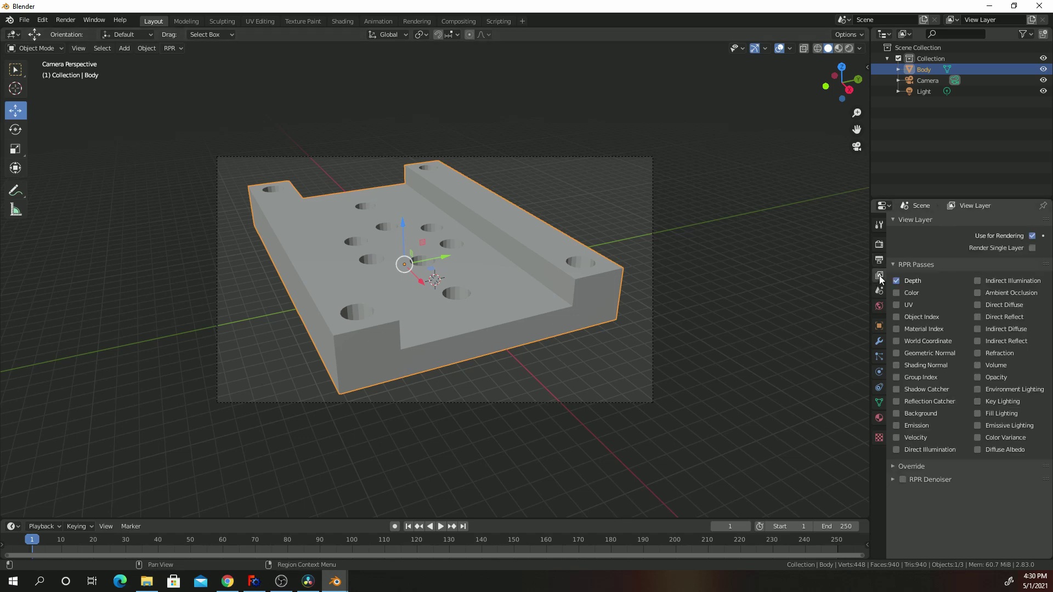
click(880, 244)
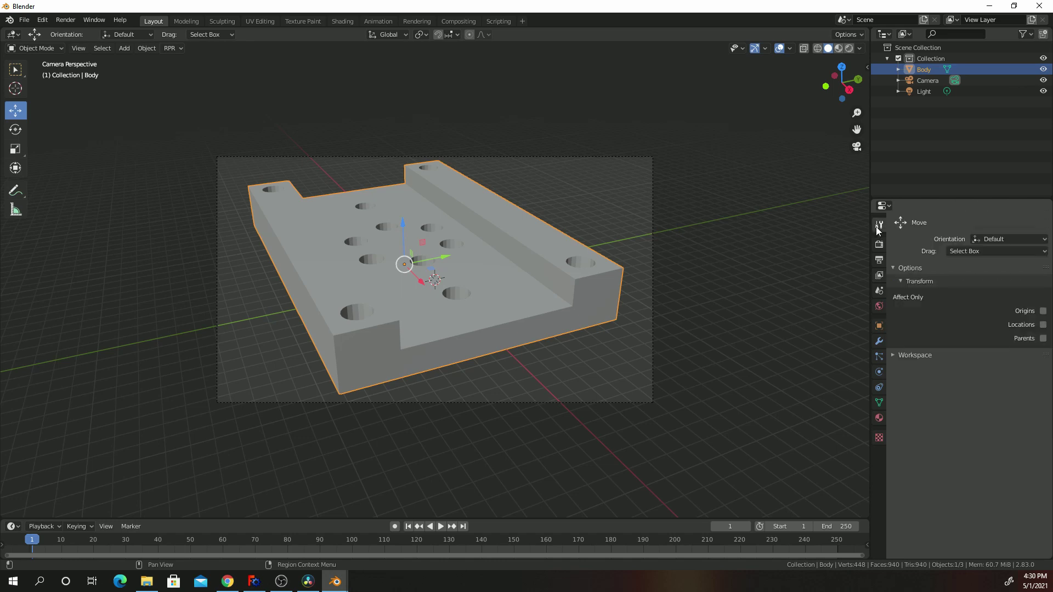
scroll(883, 247, down, 8)
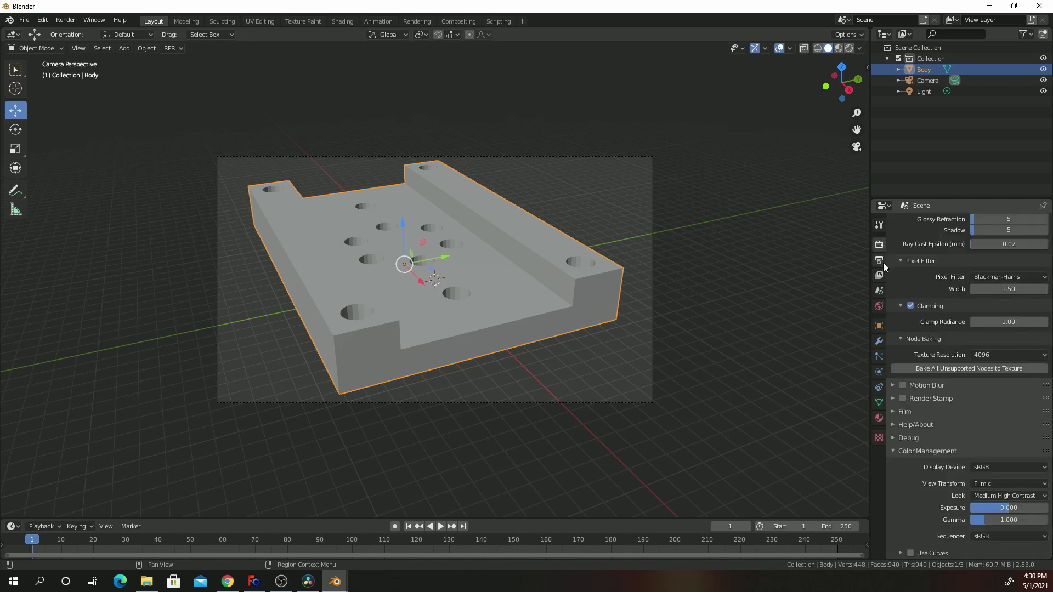
click(881, 261)
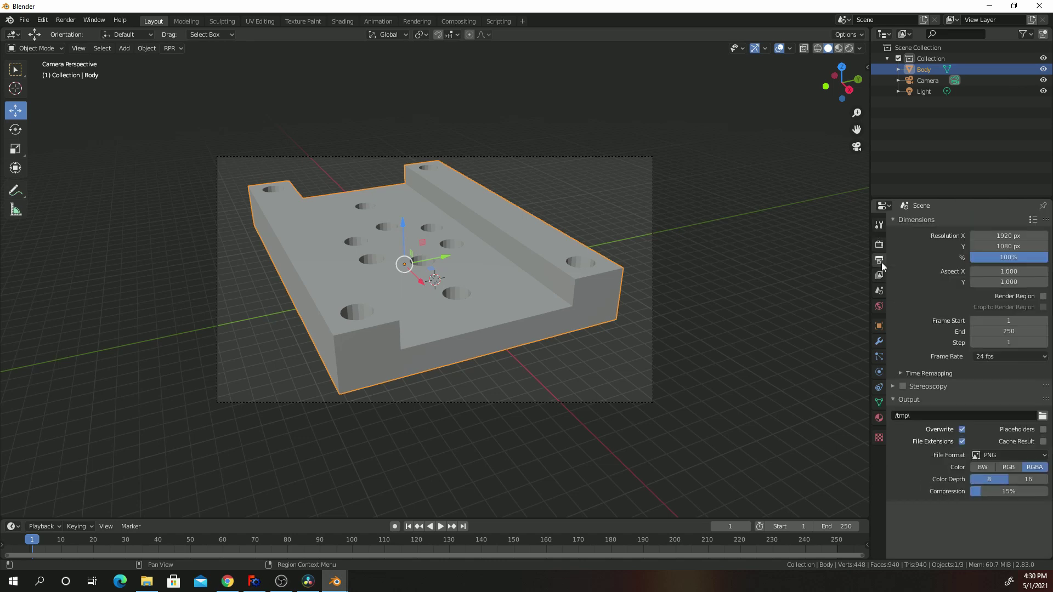
click(879, 276)
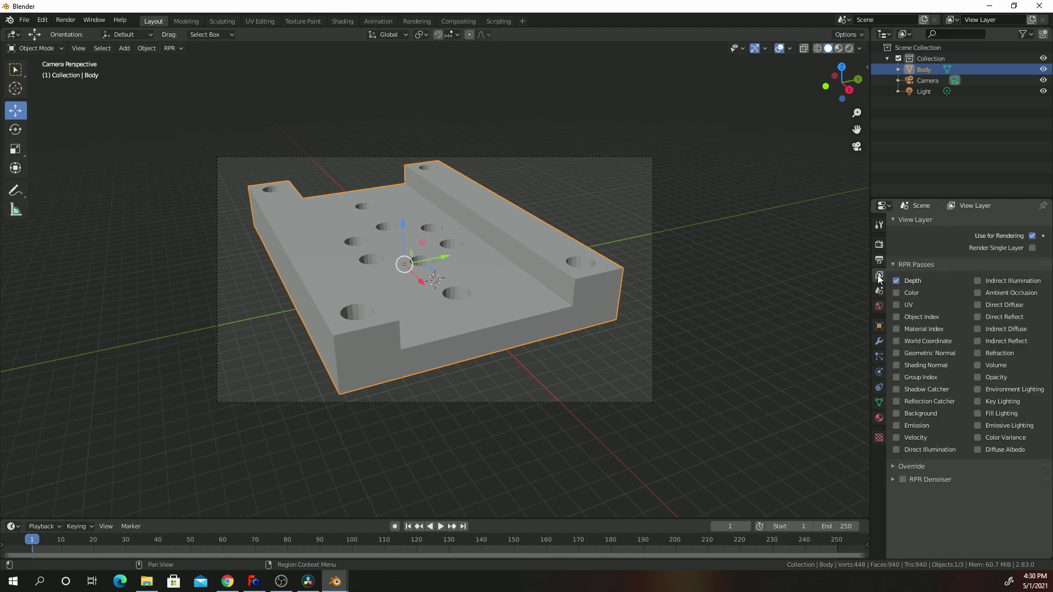
click(879, 290)
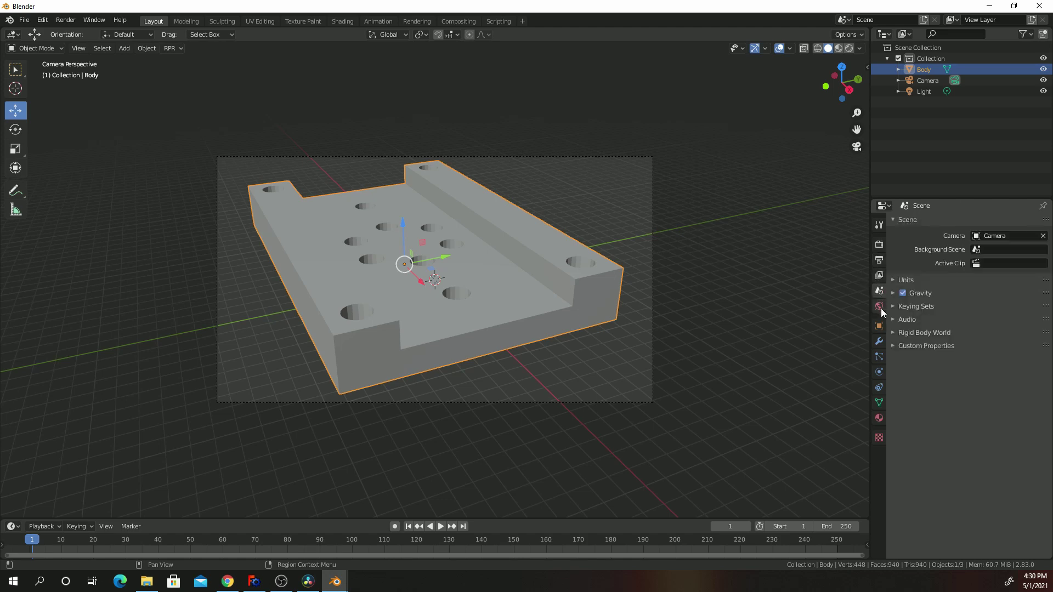
click(880, 306)
click(879, 326)
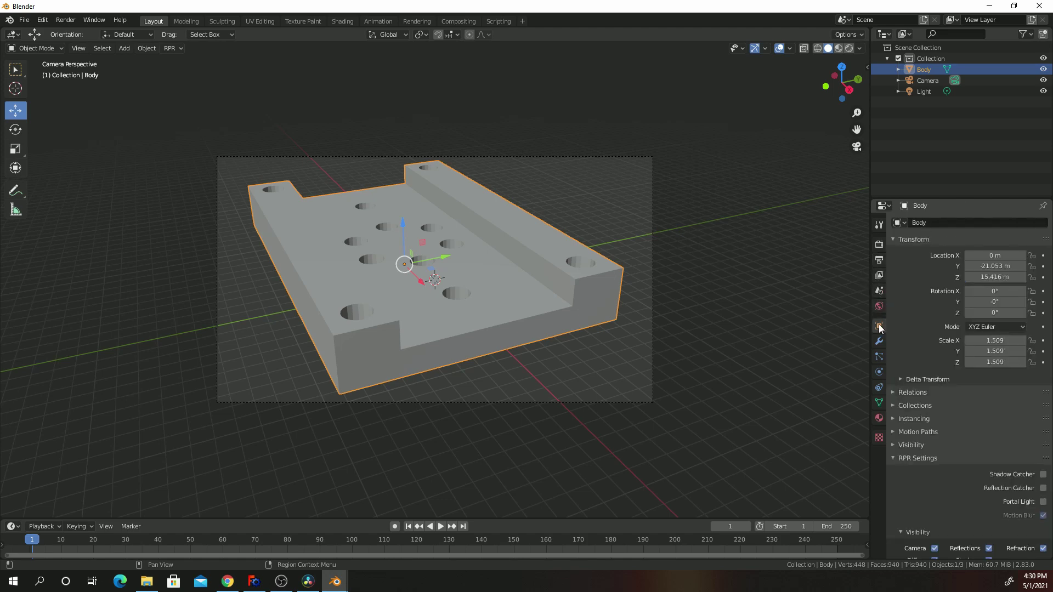
click(878, 356)
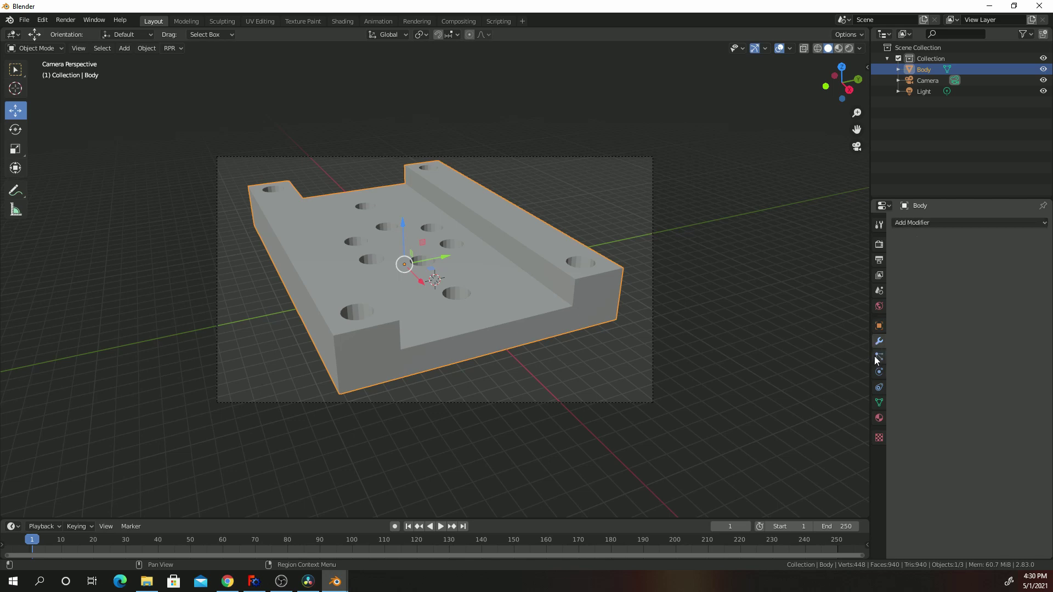
click(878, 372)
click(878, 387)
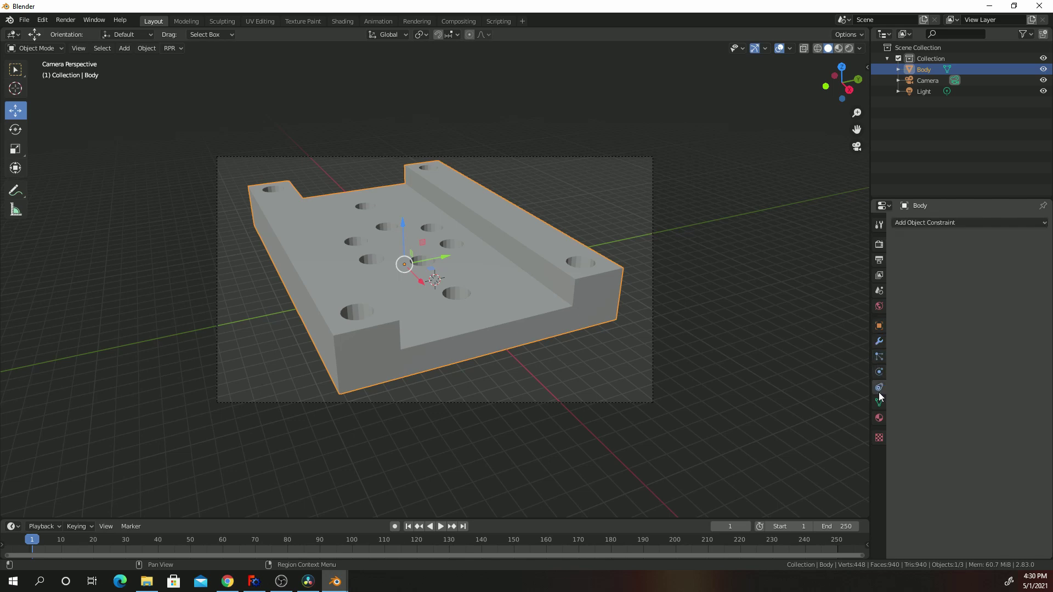
click(879, 403)
click(879, 417)
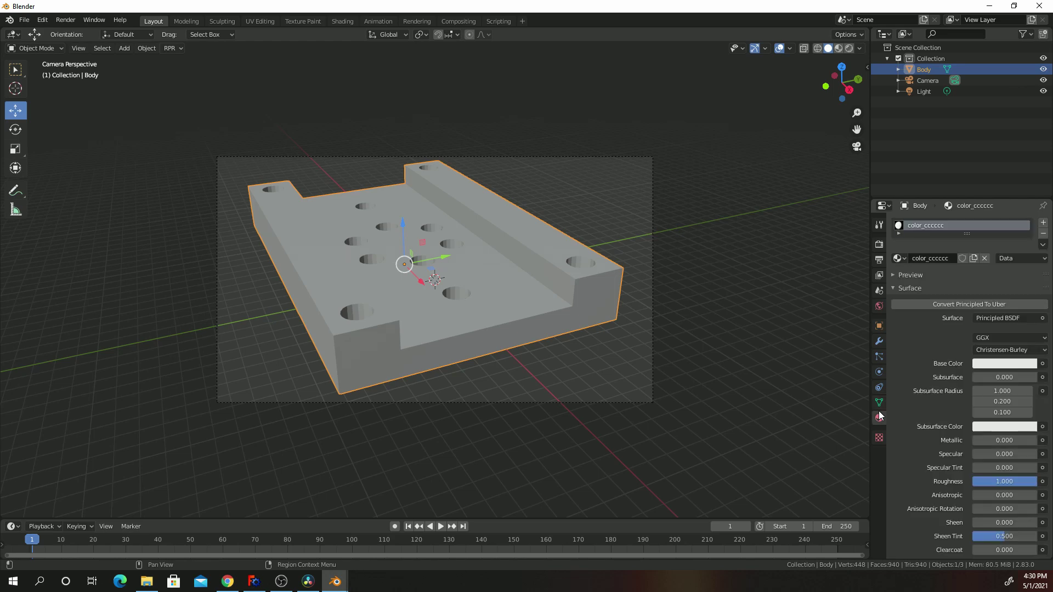
click(879, 437)
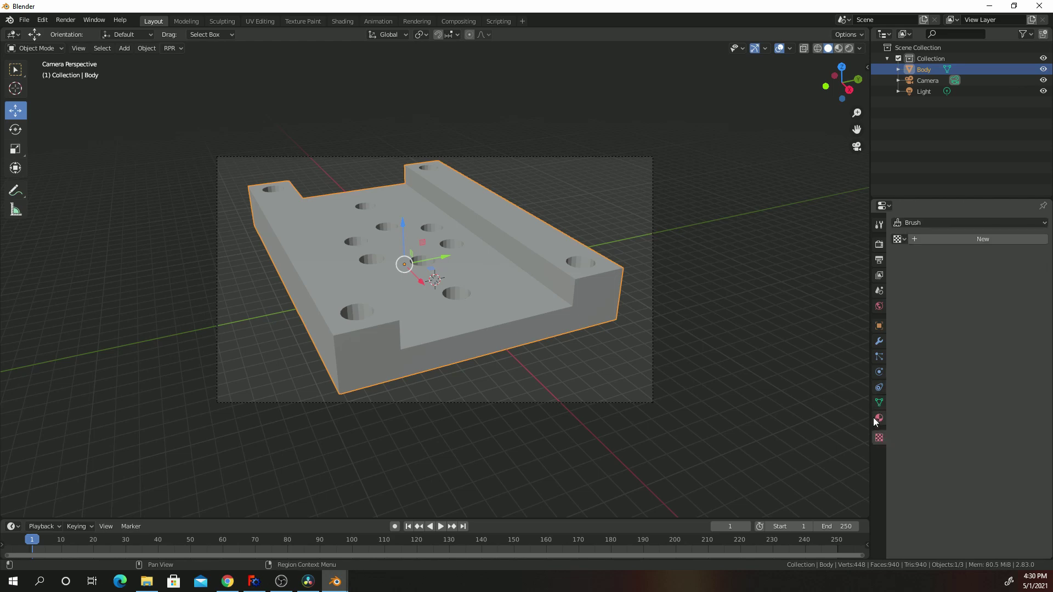
Set the material library category to Metals in the body's material properties
click(879, 418)
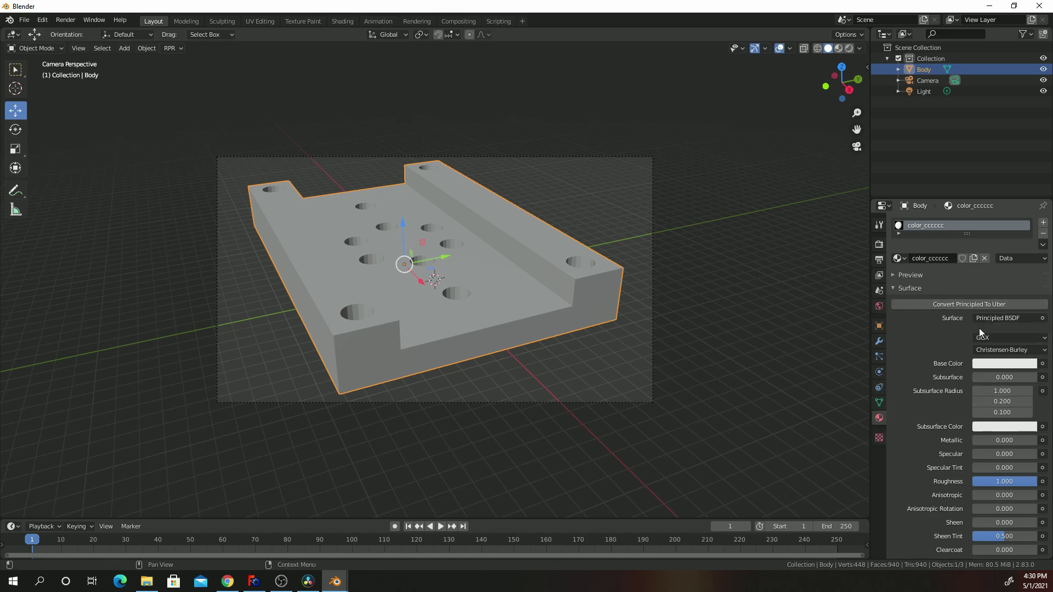
scroll(975, 324, down, 15)
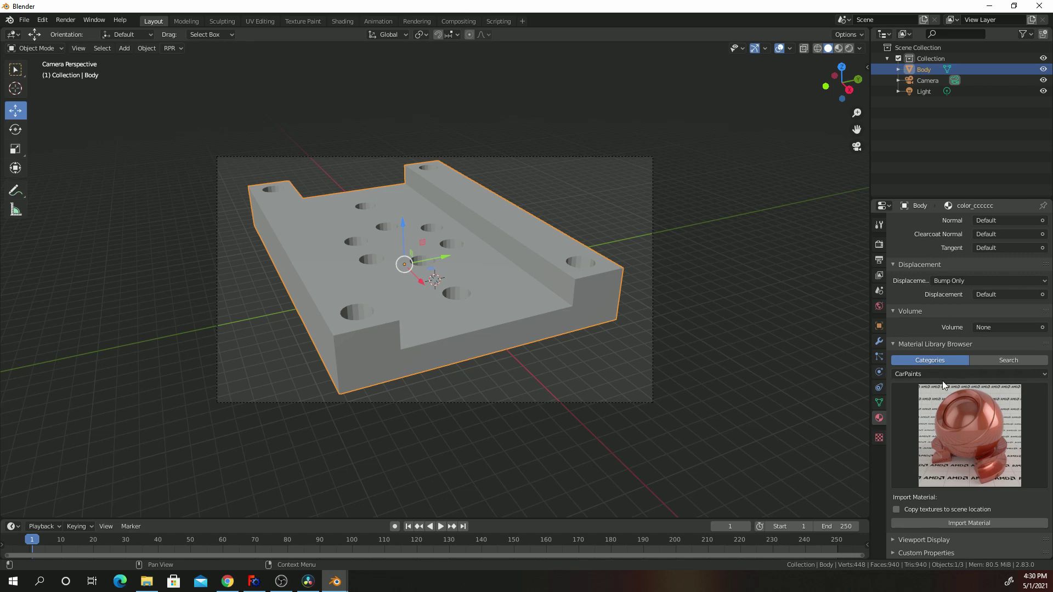
click(945, 375)
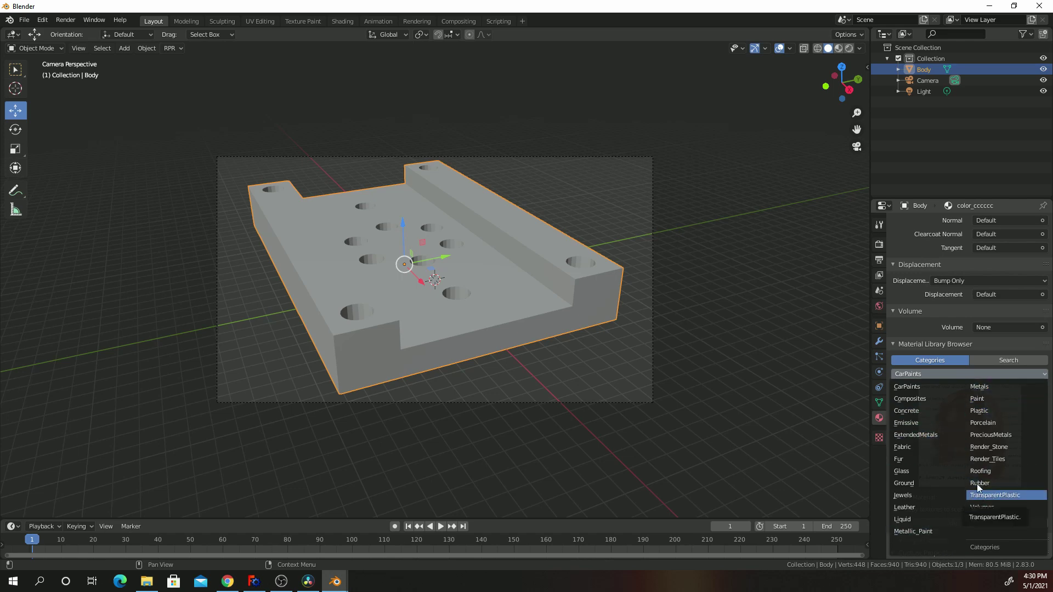
click(978, 386)
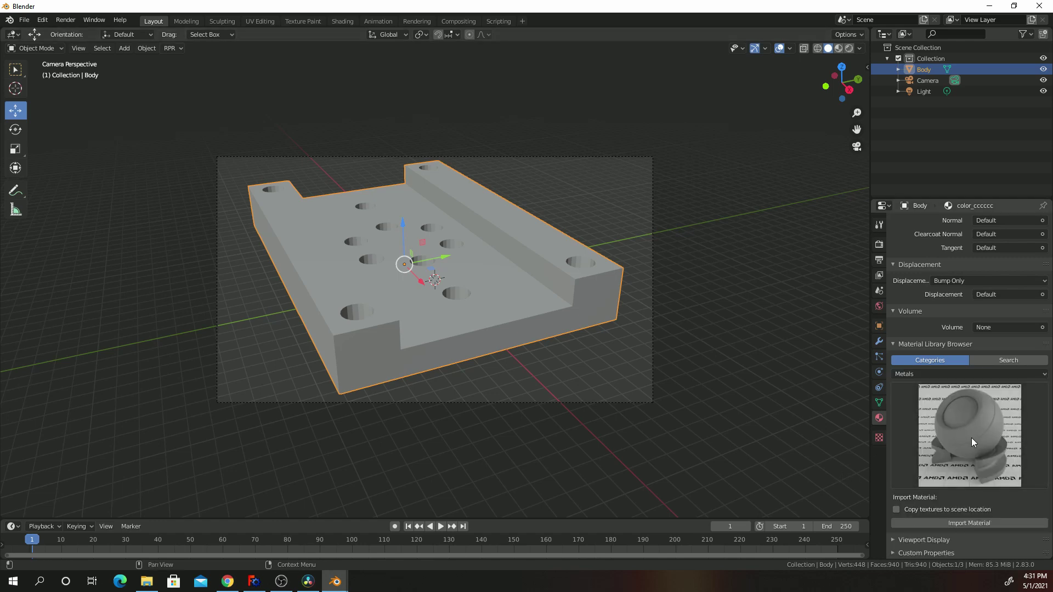
Import the Copper Polished library material onto the body with its textures copied to the scene location
click(972, 432)
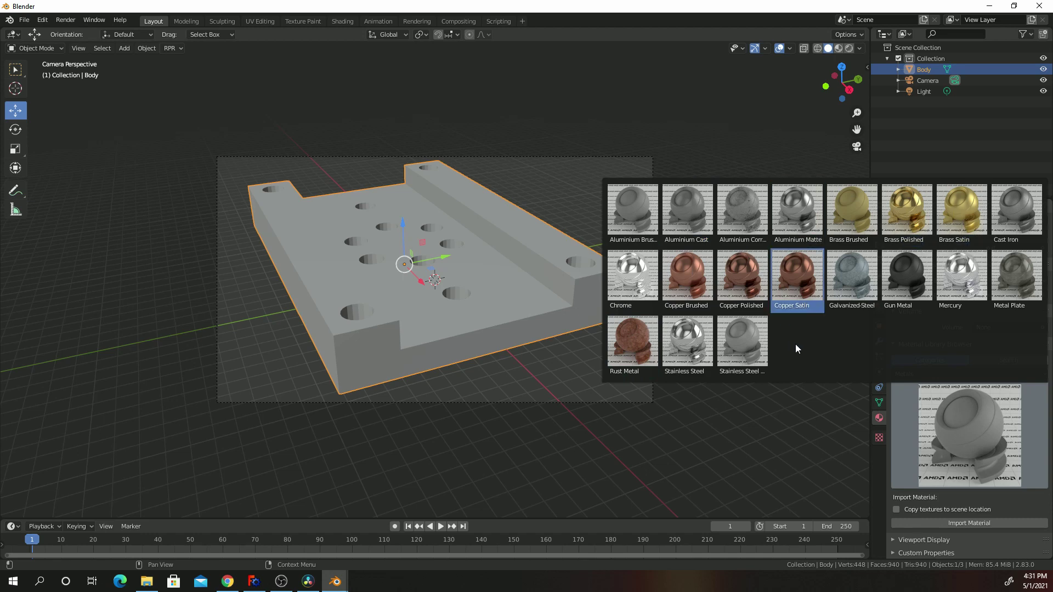
click(745, 273)
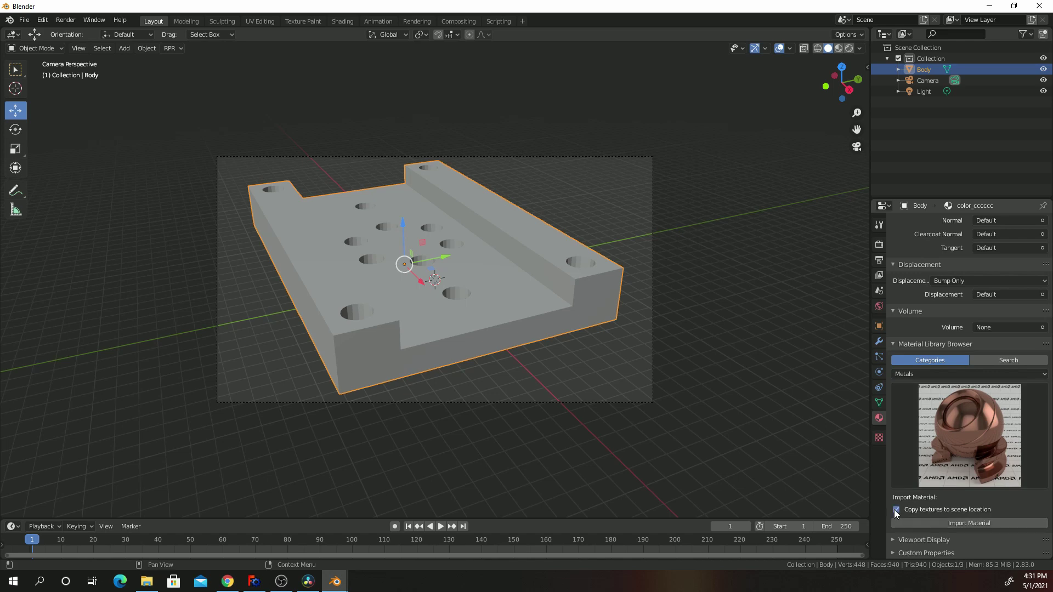
click(970, 521)
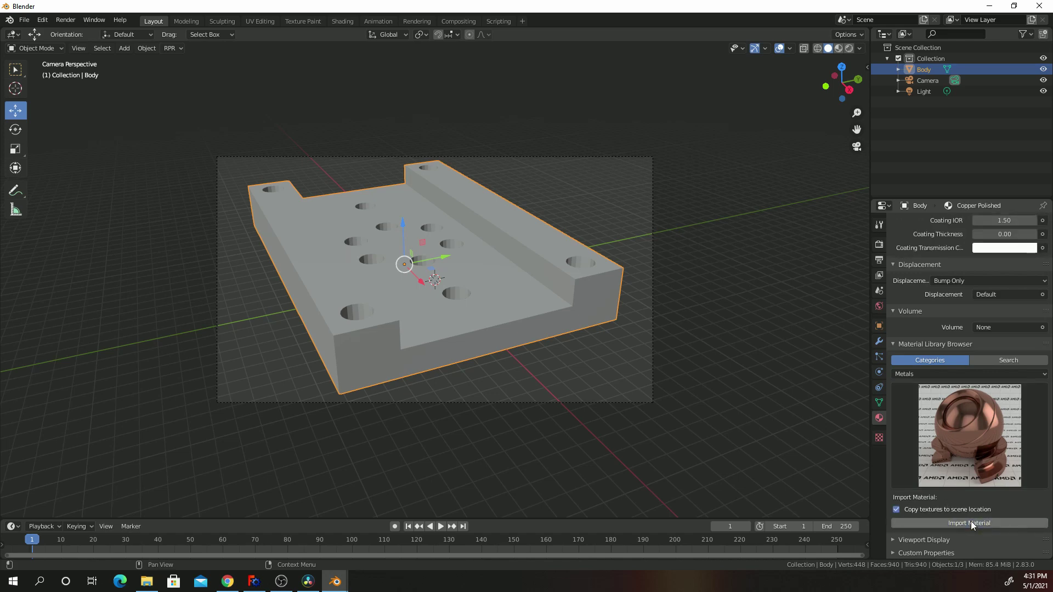
Render the image of the copper plate and view the result in the Rendering workspace
click(66, 20)
click(87, 33)
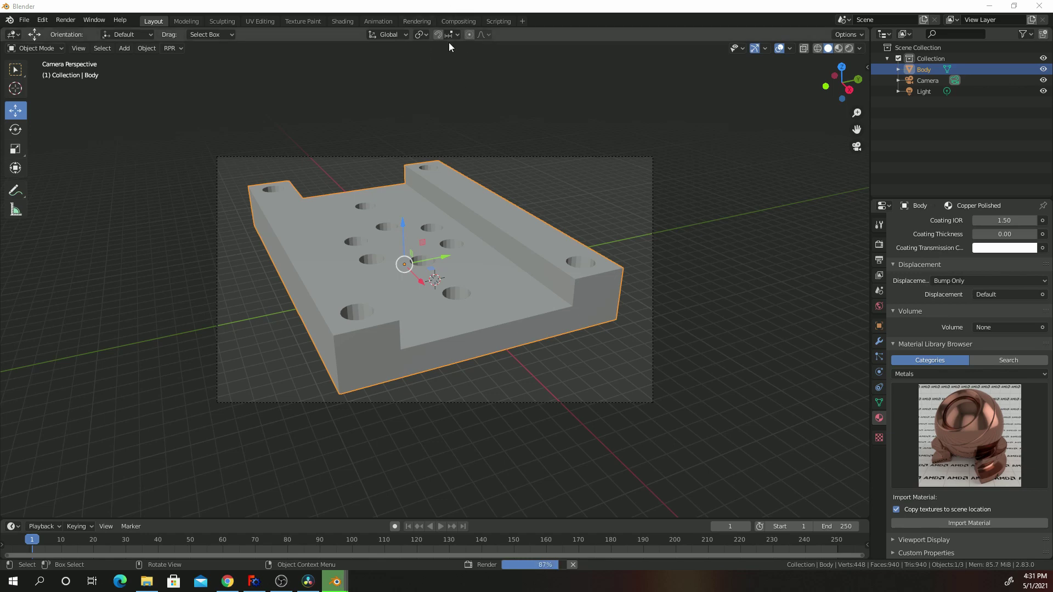
click(412, 22)
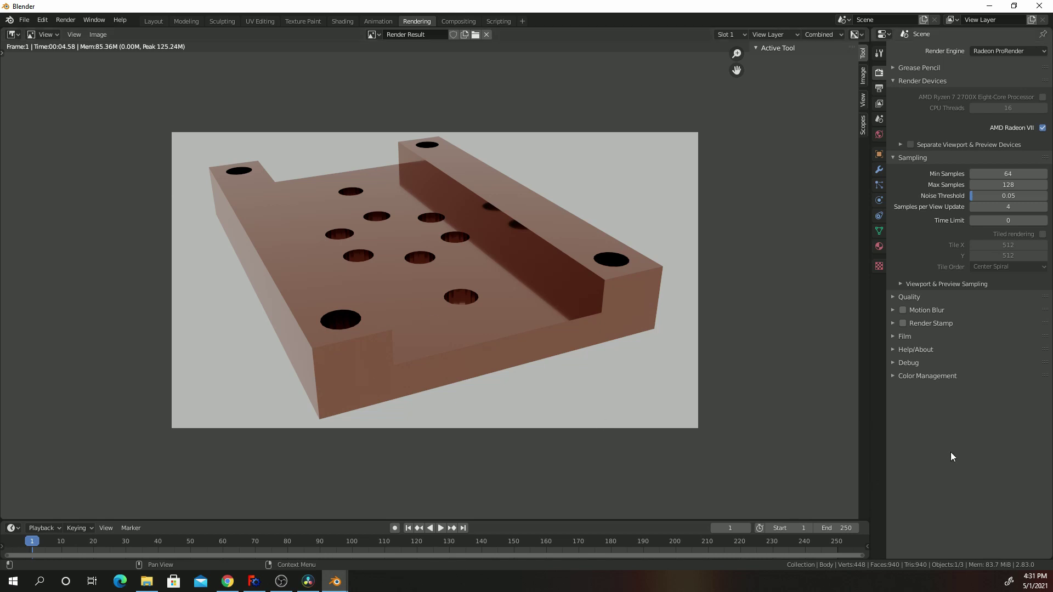
Replace the body's material with Gun Metal from the Metals library and render the image again
click(878, 265)
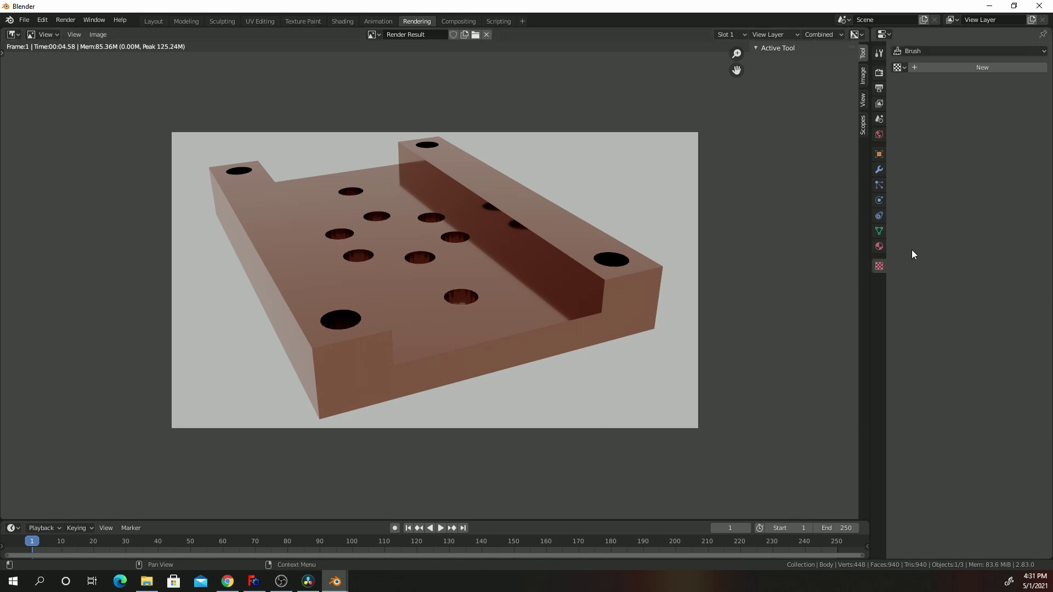
click(878, 246)
scroll(994, 248, down, 5)
scroll(990, 486, down, 5)
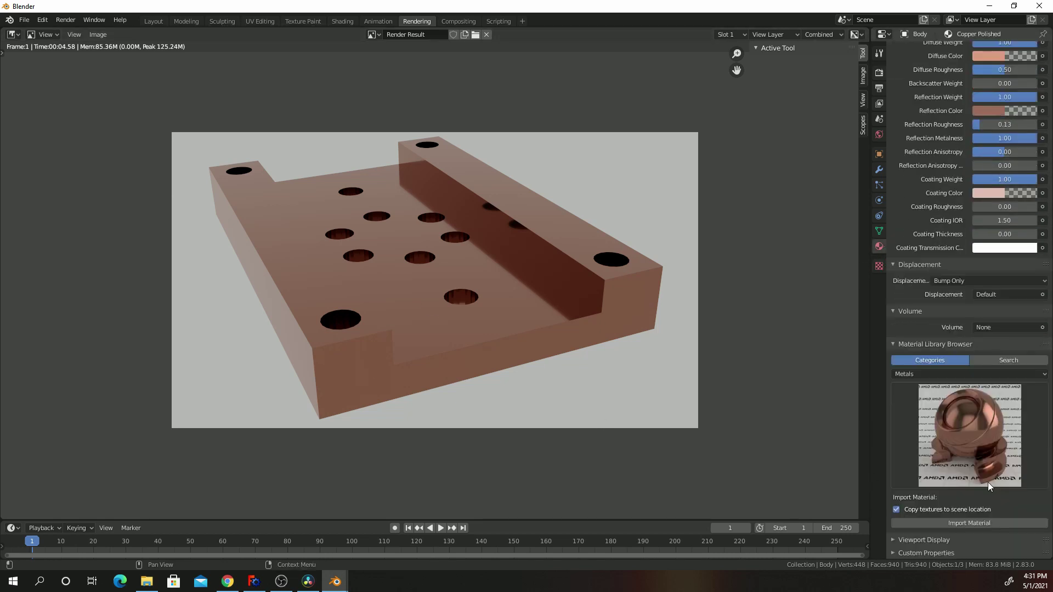
click(980, 436)
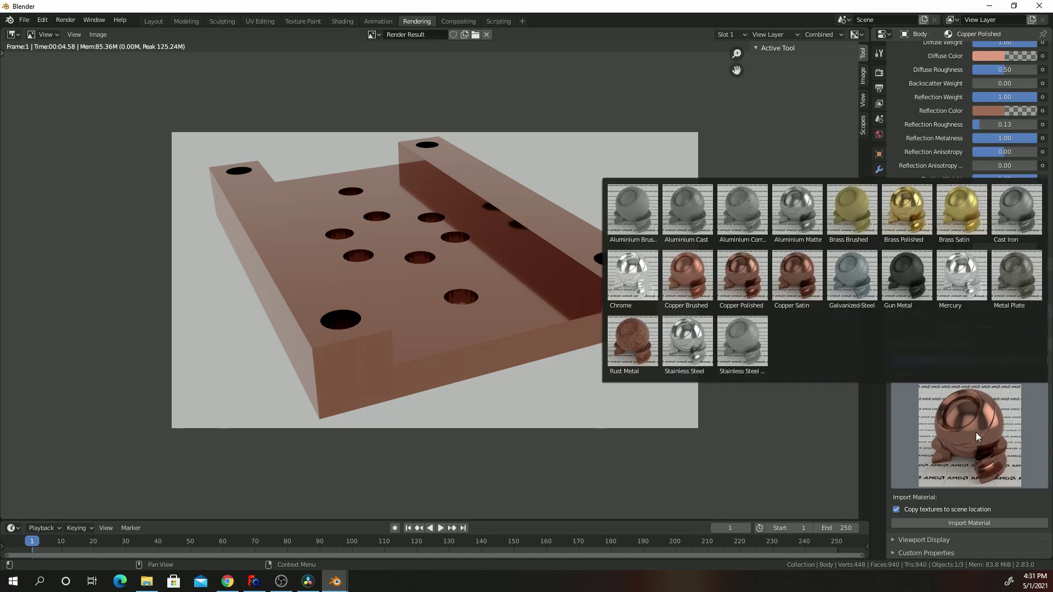
click(911, 291)
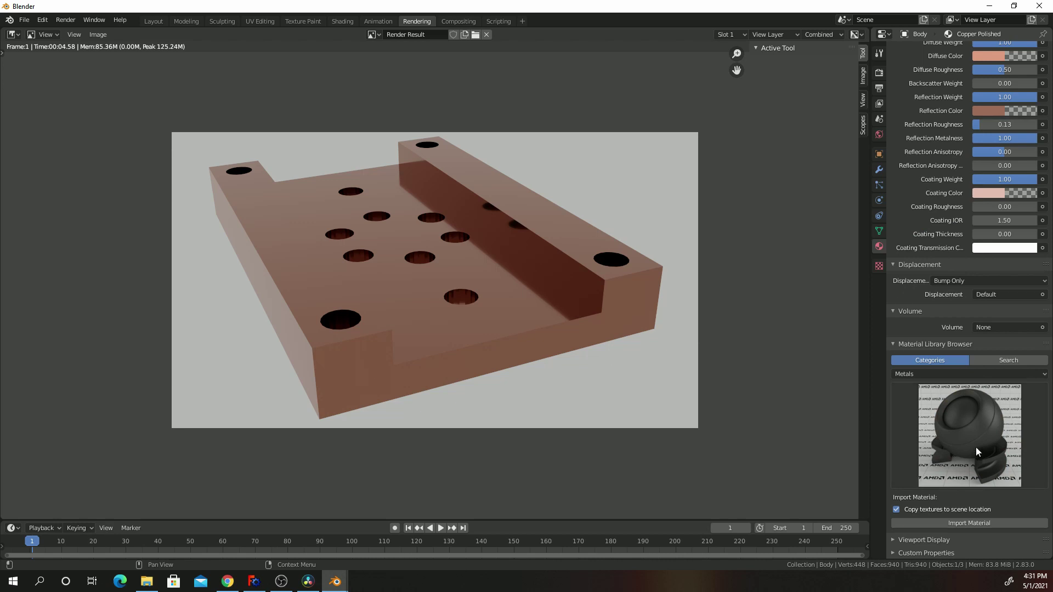
click(955, 522)
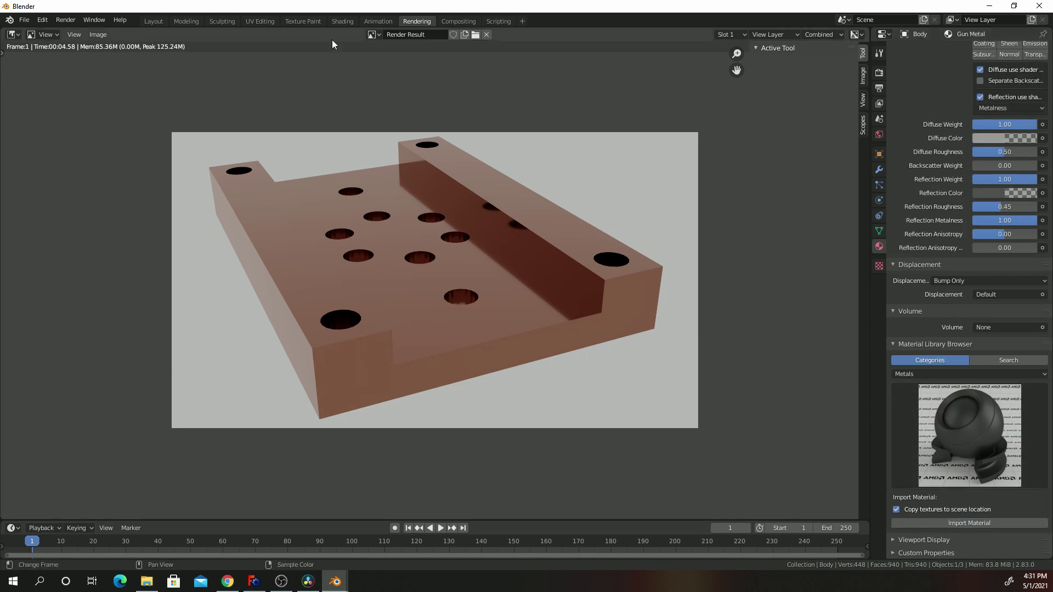
click(63, 21)
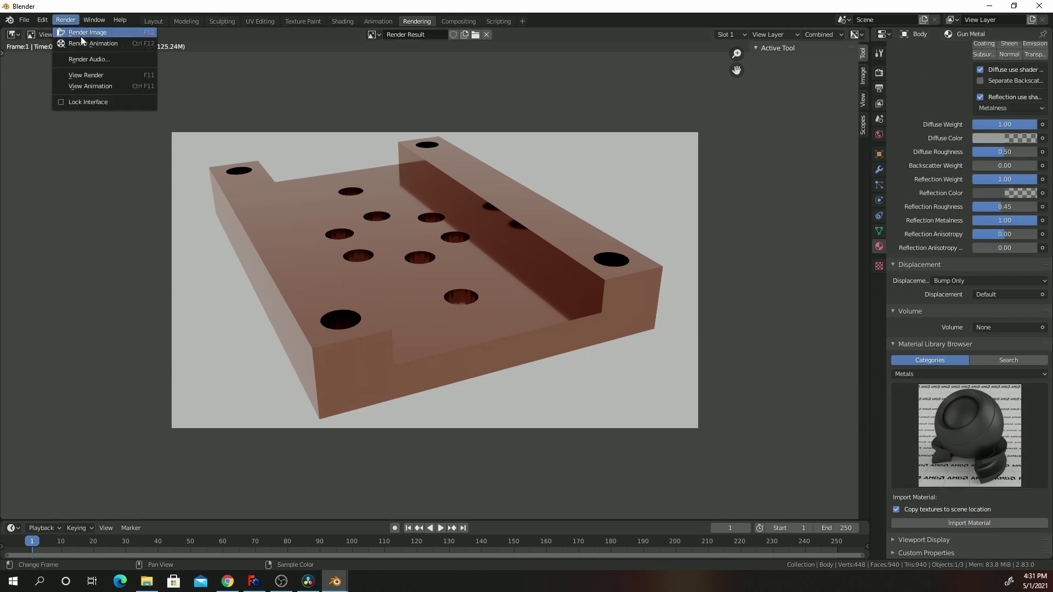
click(80, 33)
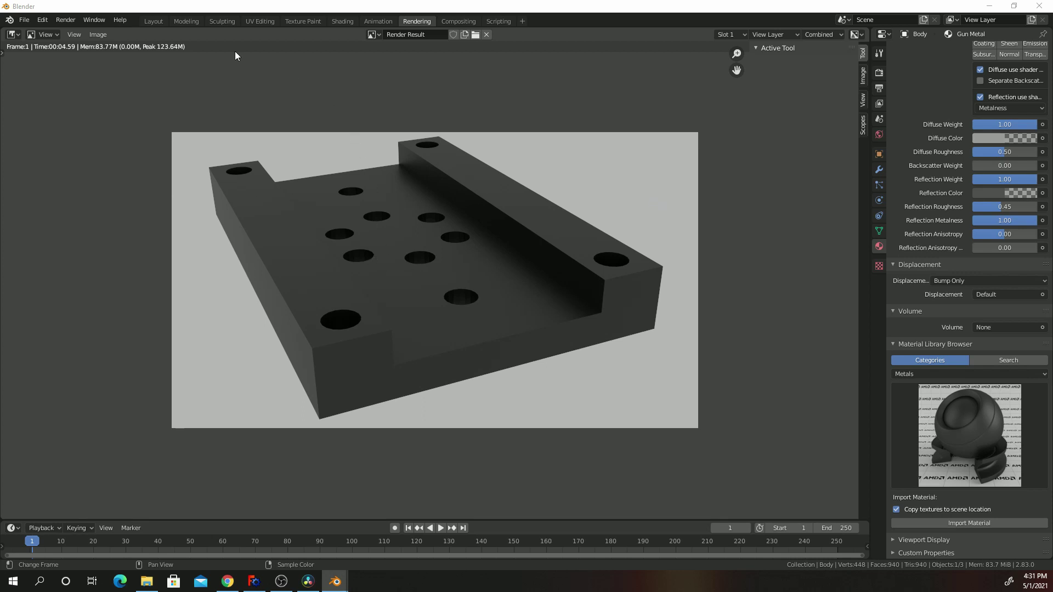
Save the rendered image as vise.png in the Youtube_Ready folder
click(99, 35)
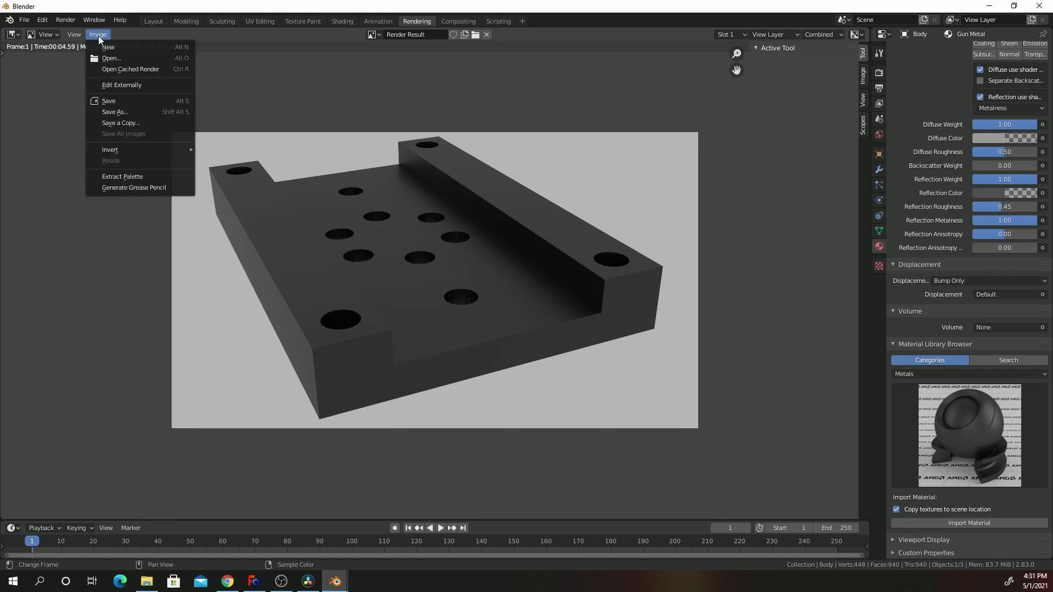
click(115, 112)
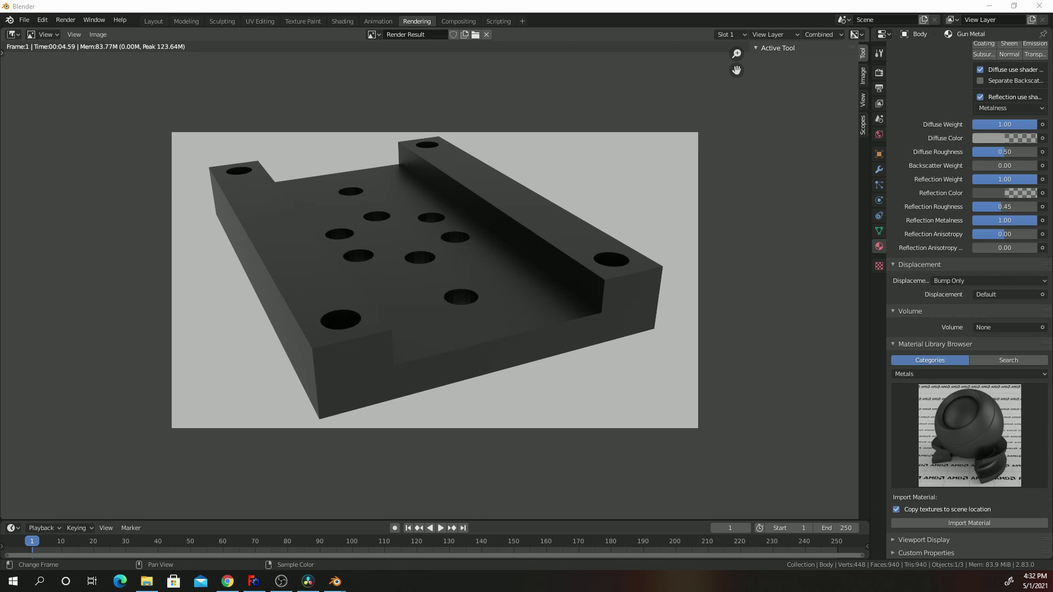
key(shift+alt+s)
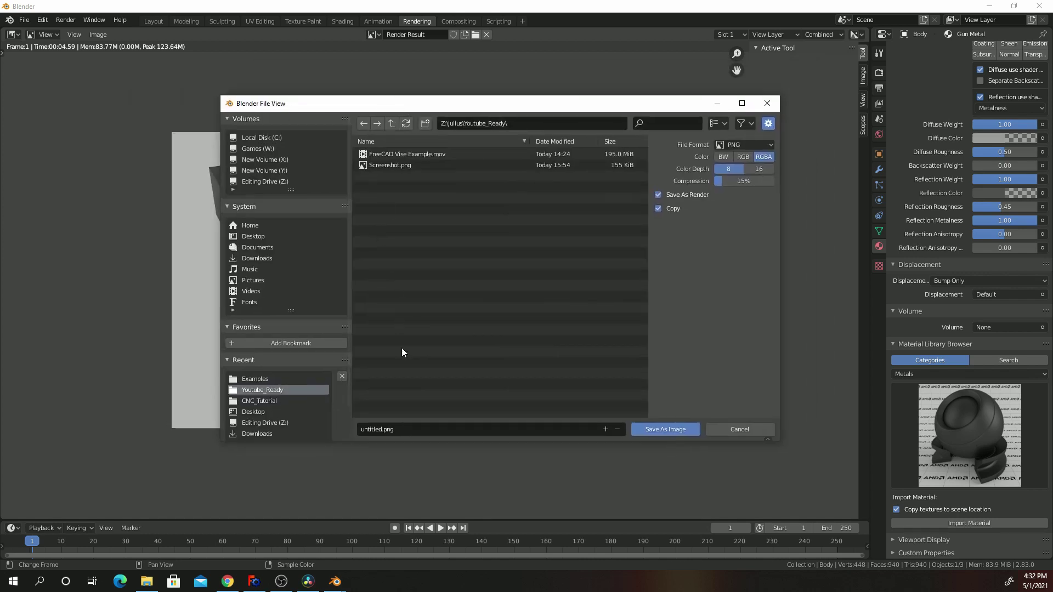
click(380, 429)
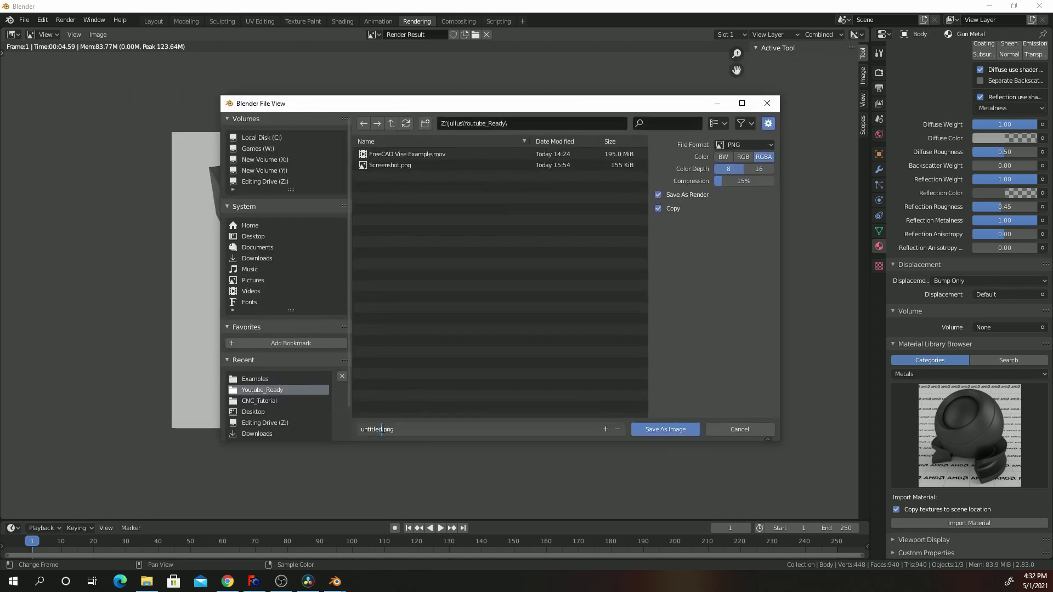
drag(380, 429, 329, 428)
text(vise)
click(670, 429)
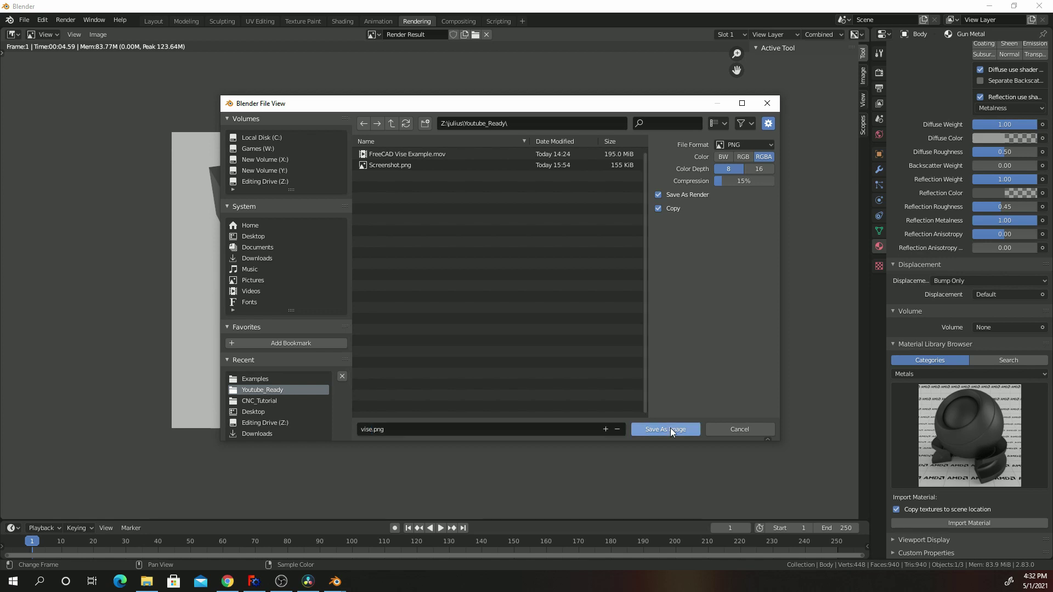
click(670, 429)
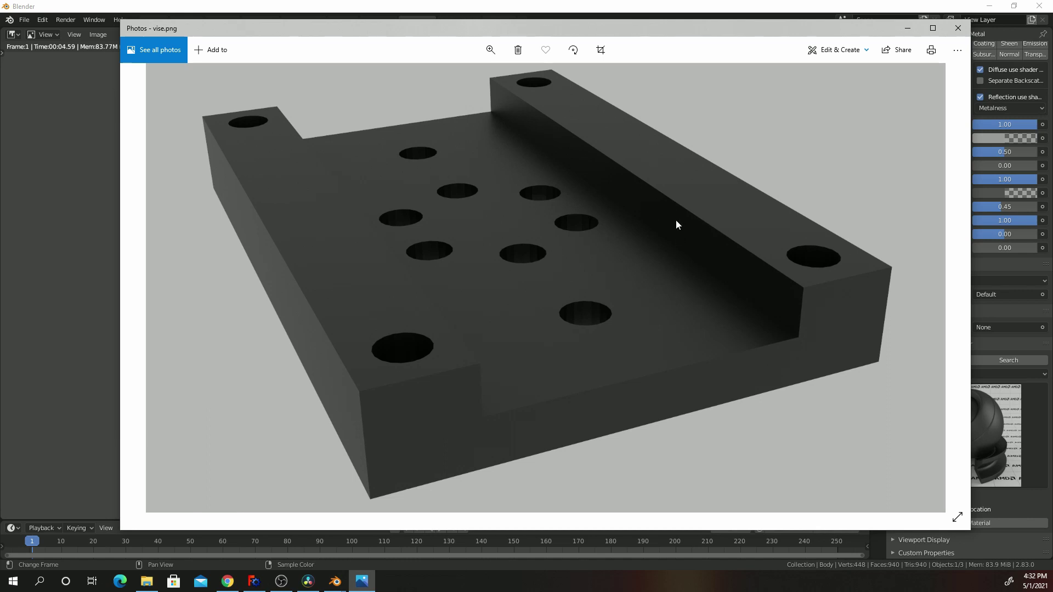
Inspect the saved vise.png in the Photos viewer, checking its zoom level, and close the viewer
key(Right)
key(Left)
click(490, 49)
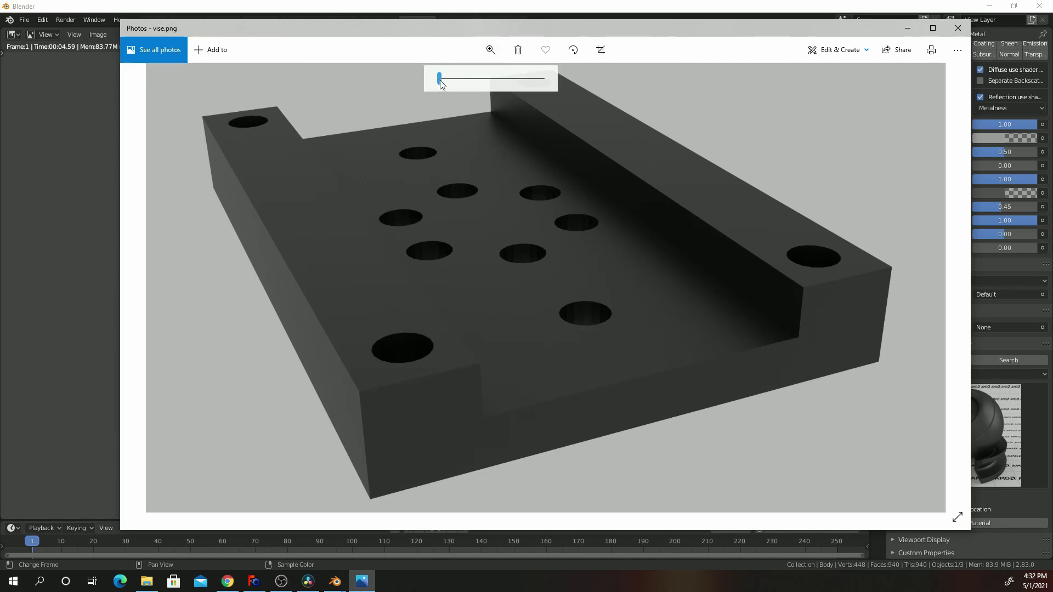
drag(440, 80, 388, 89)
click(957, 28)
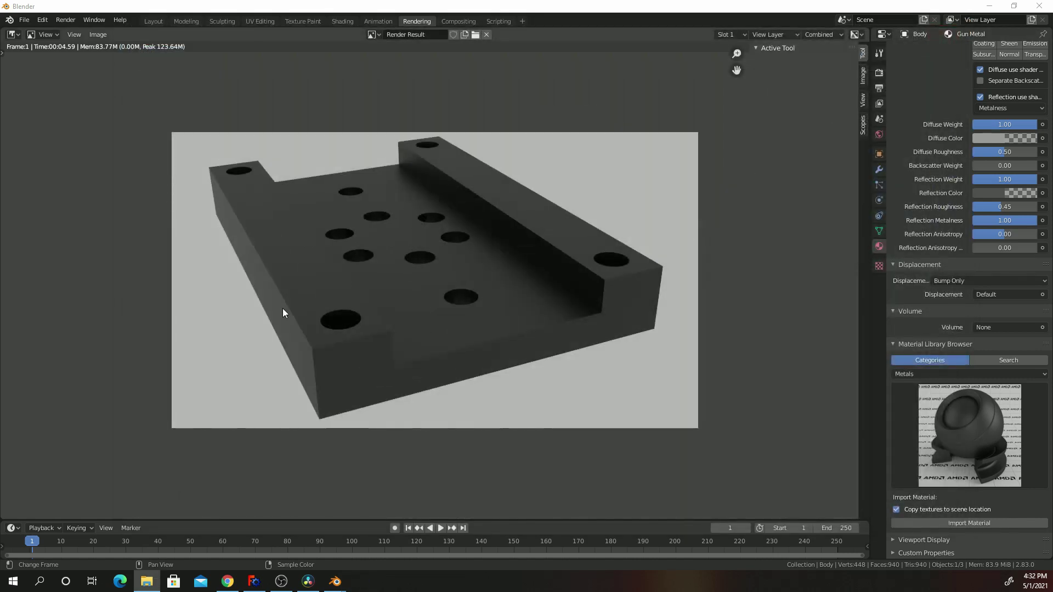